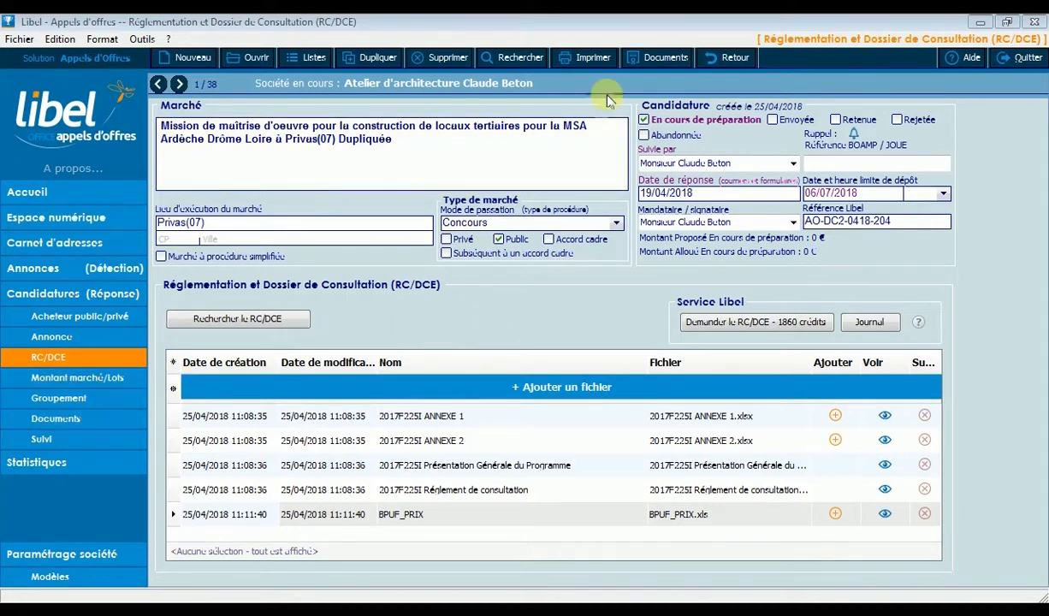
Start adding template documents to the candidature and select DC1 - Lettre de candidature, Tableau de références and Lettre d'accompagnement (en groupement).
left_click(659, 57)
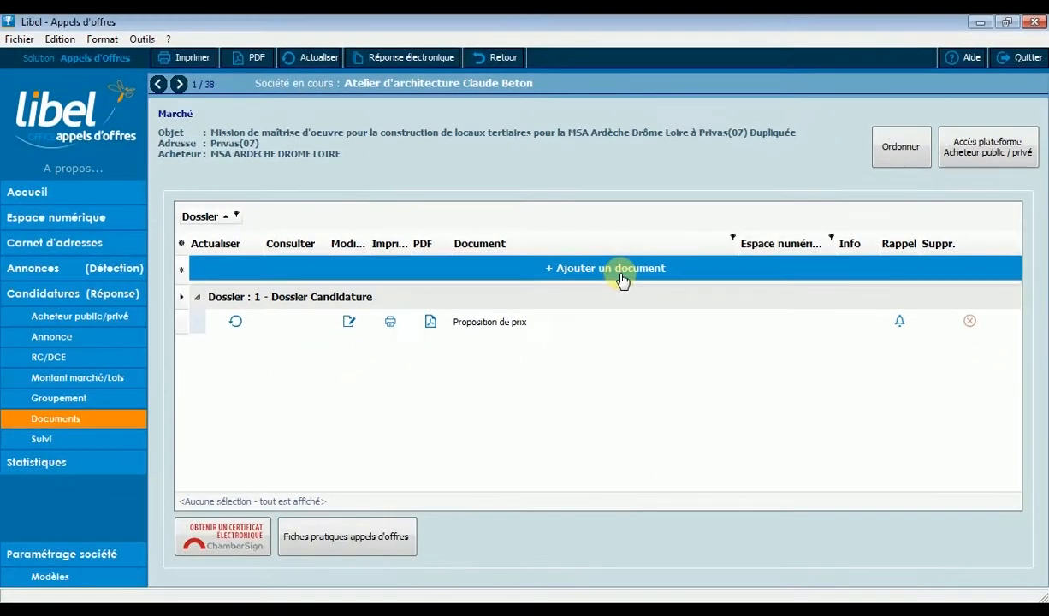
left_click(554, 224)
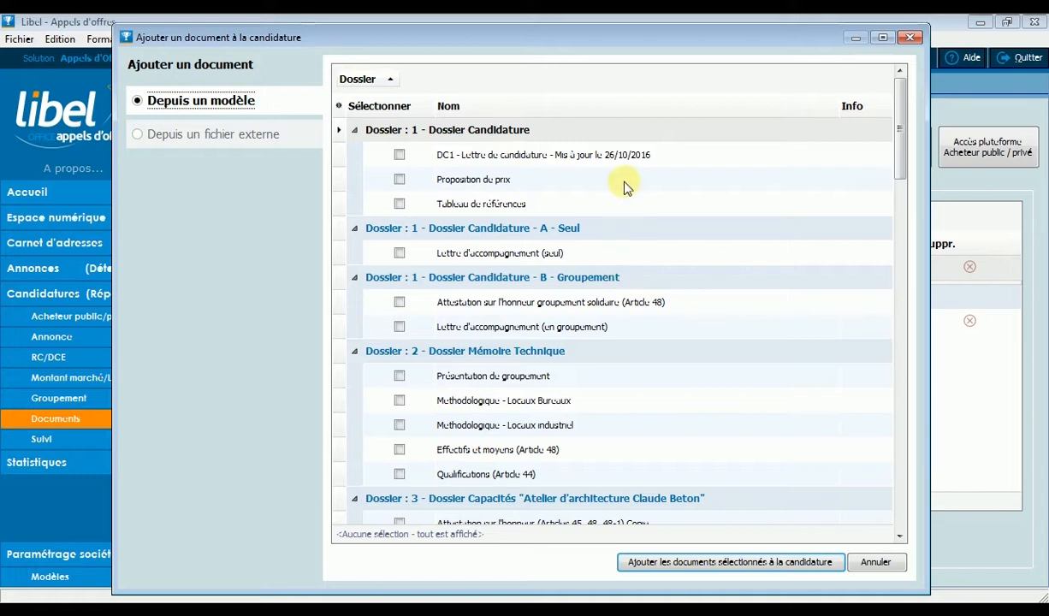
left_click(399, 156)
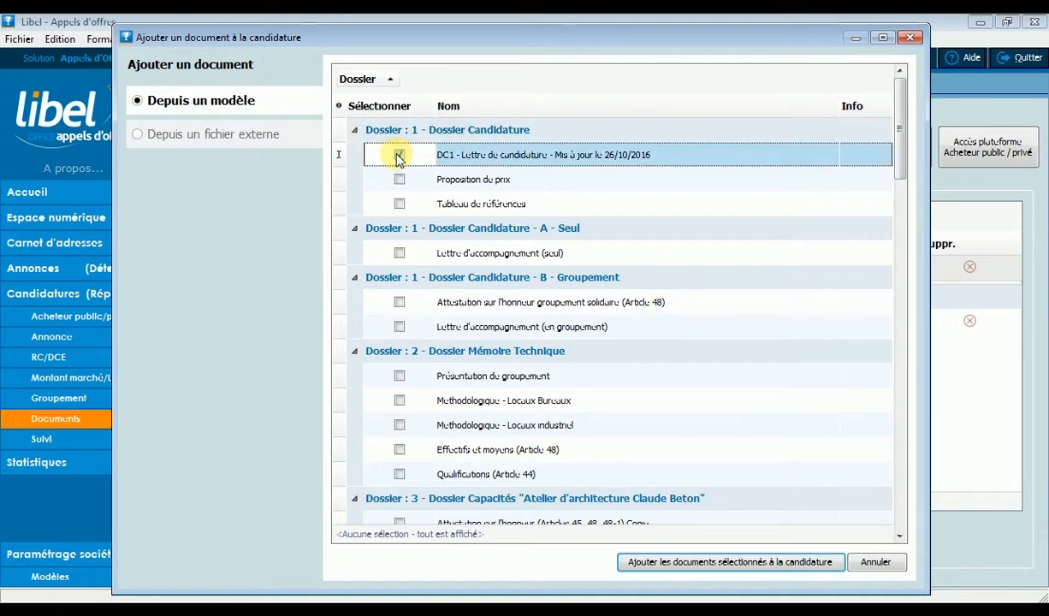
left_click(398, 205)
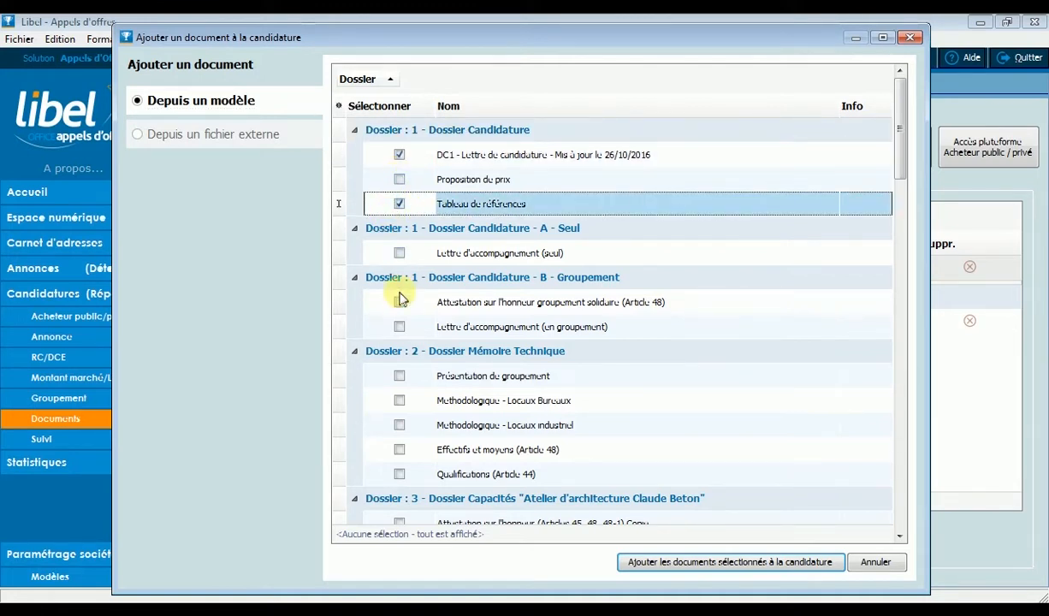
left_click(401, 328)
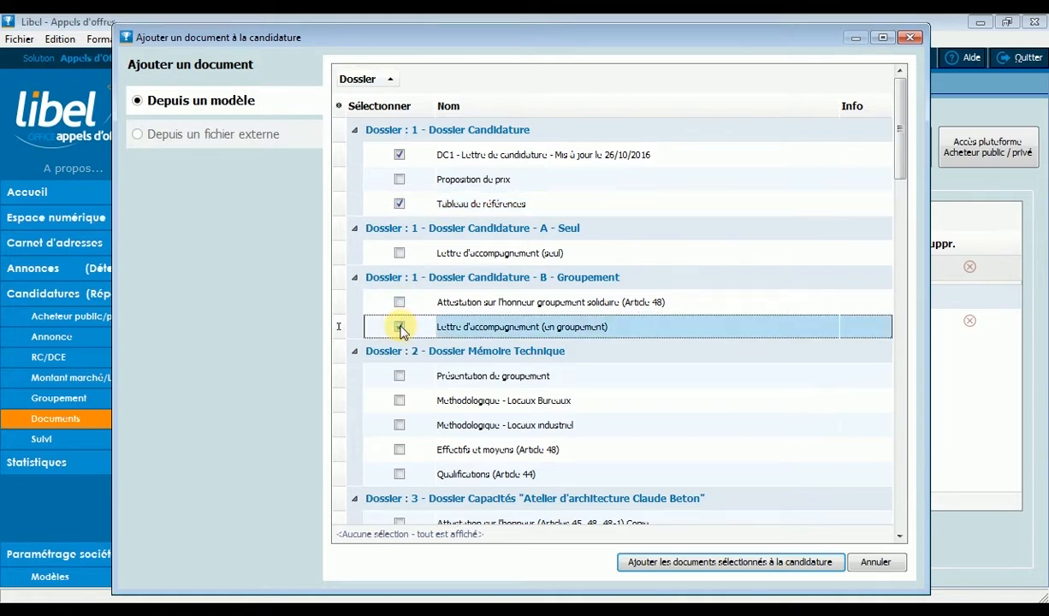
left_click(399, 326)
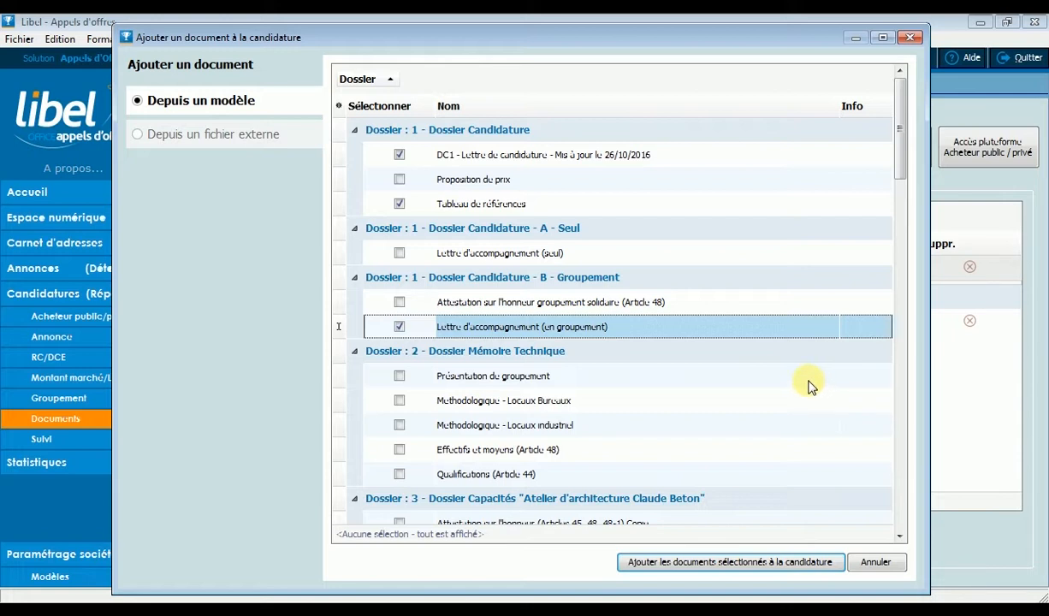
Select Présentation de groupement, Methodologique - Locaux Bureaux, Effectifs et moyens (Article 48) and Qualifications (Article 44) in the Dossier Mémoire Technique templates.
left_click(400, 376)
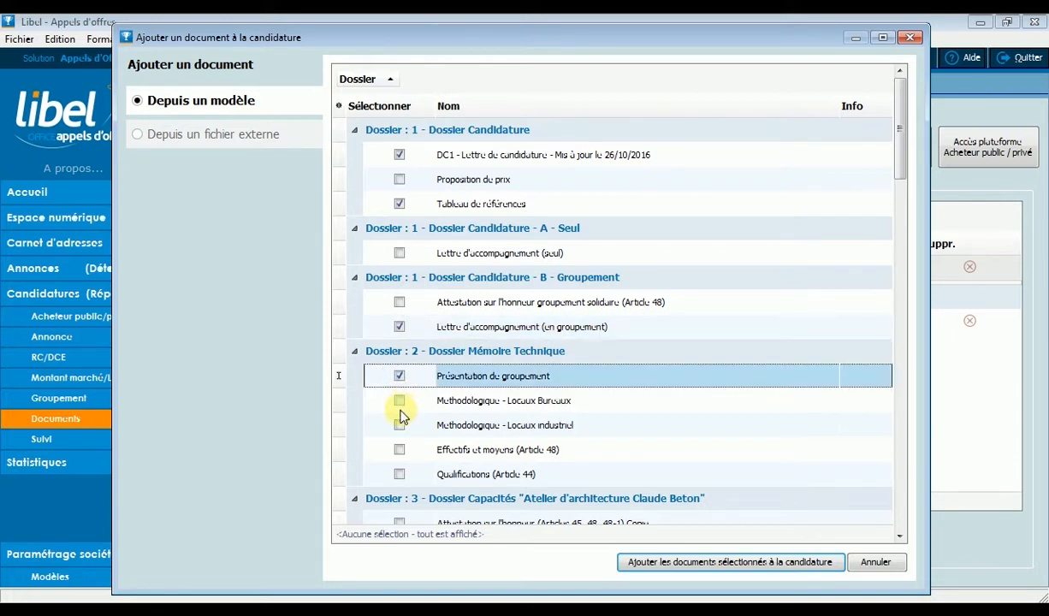
left_click(400, 450)
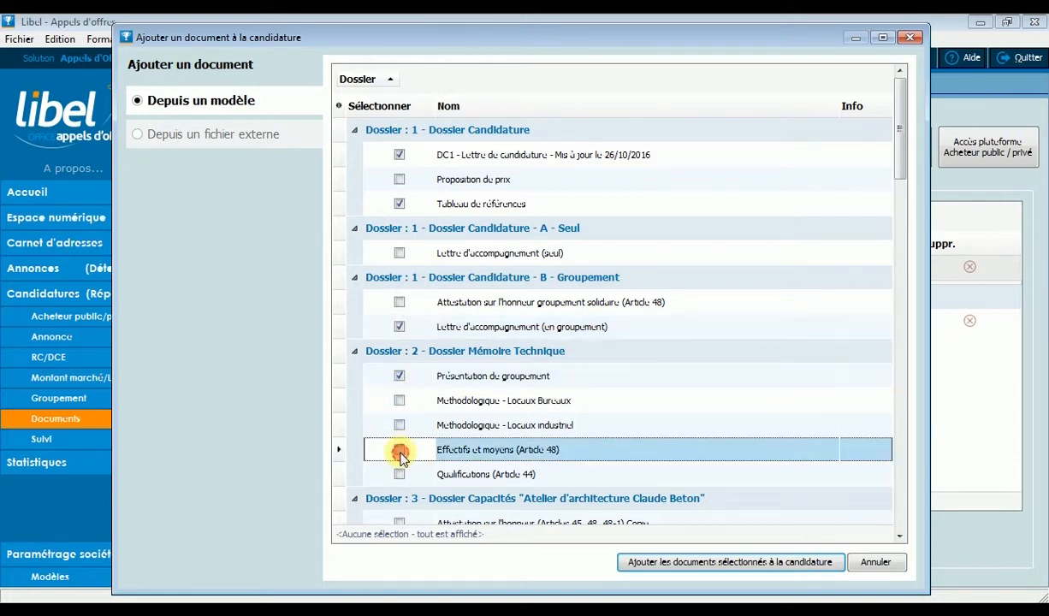
left_click(400, 401)
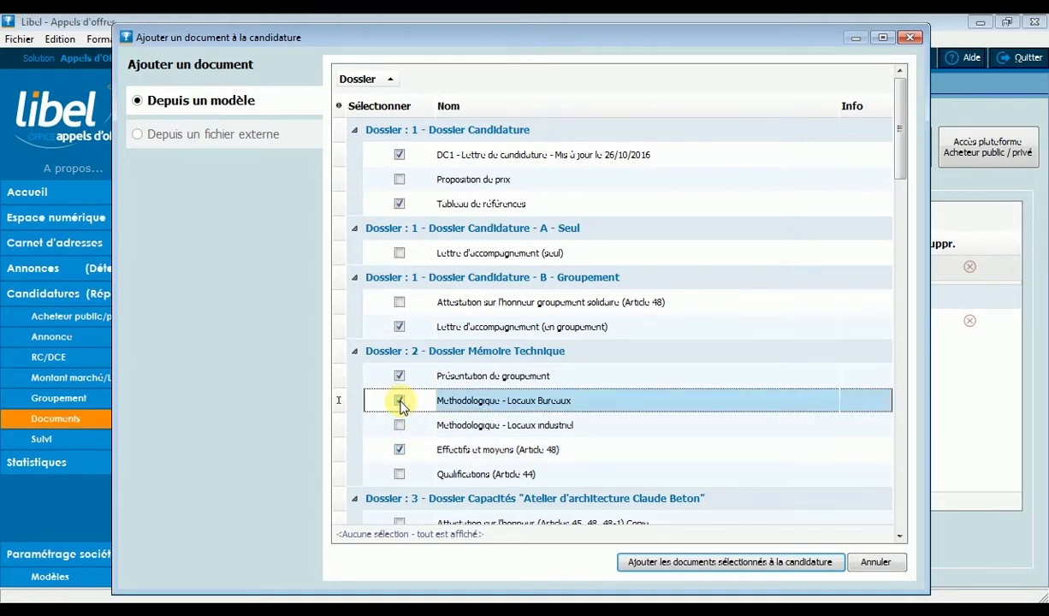
left_click(399, 474)
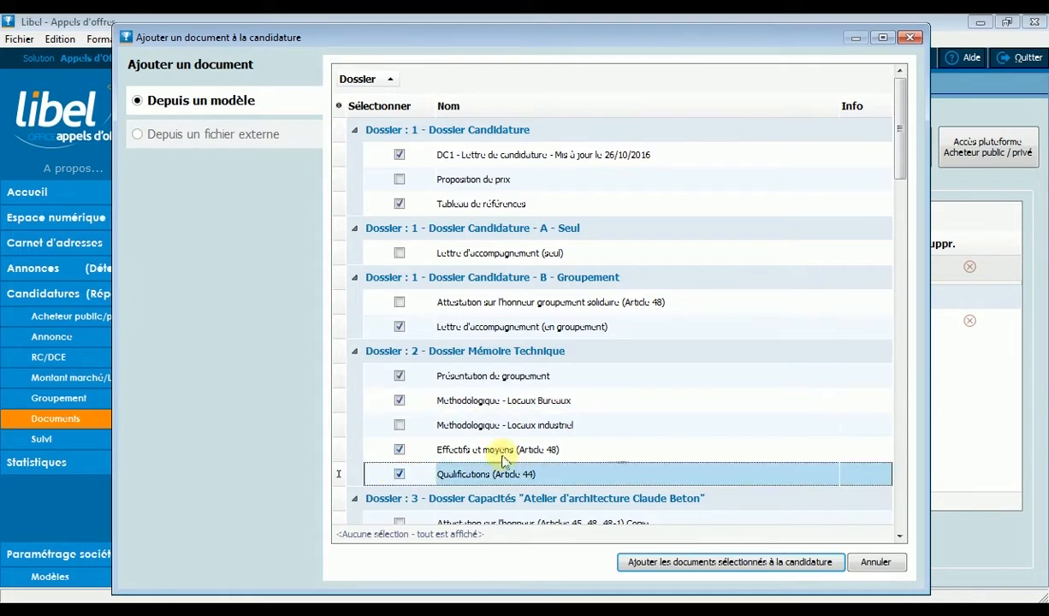
Select the DC2 - Déclaration du candidat, IBAN / RIB and Kbis (Article 51) templates in dossier 3, Dossier Capacités.
scroll(618, 451, "down", 4)
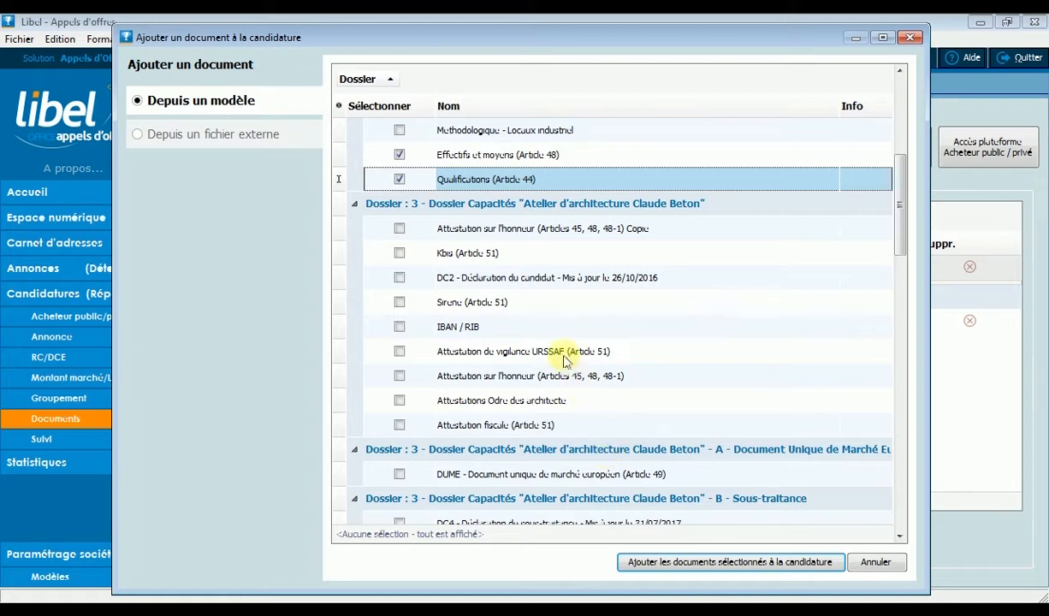
left_click(400, 277)
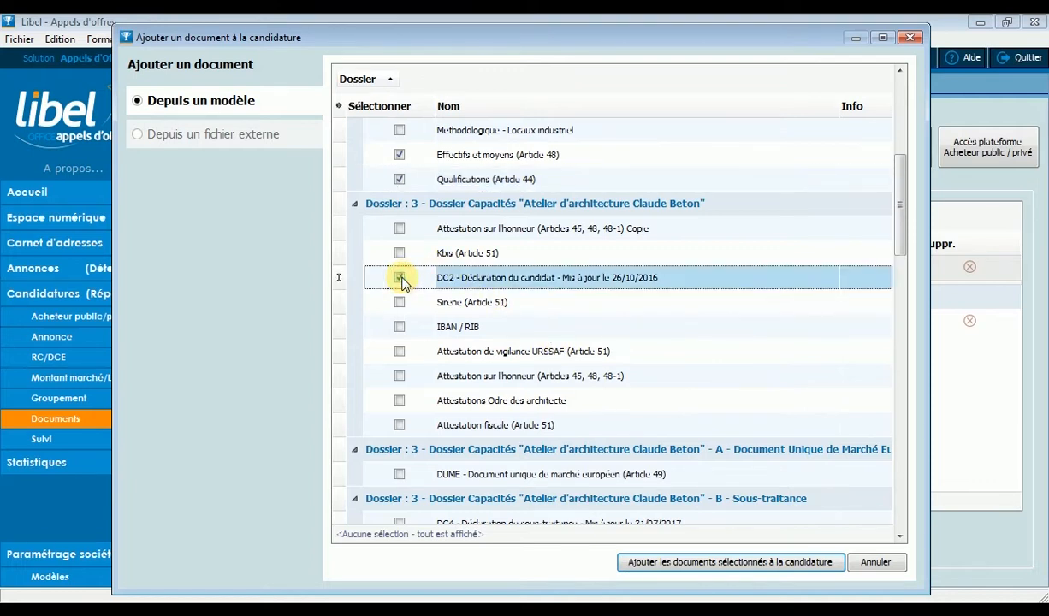
left_click(399, 327)
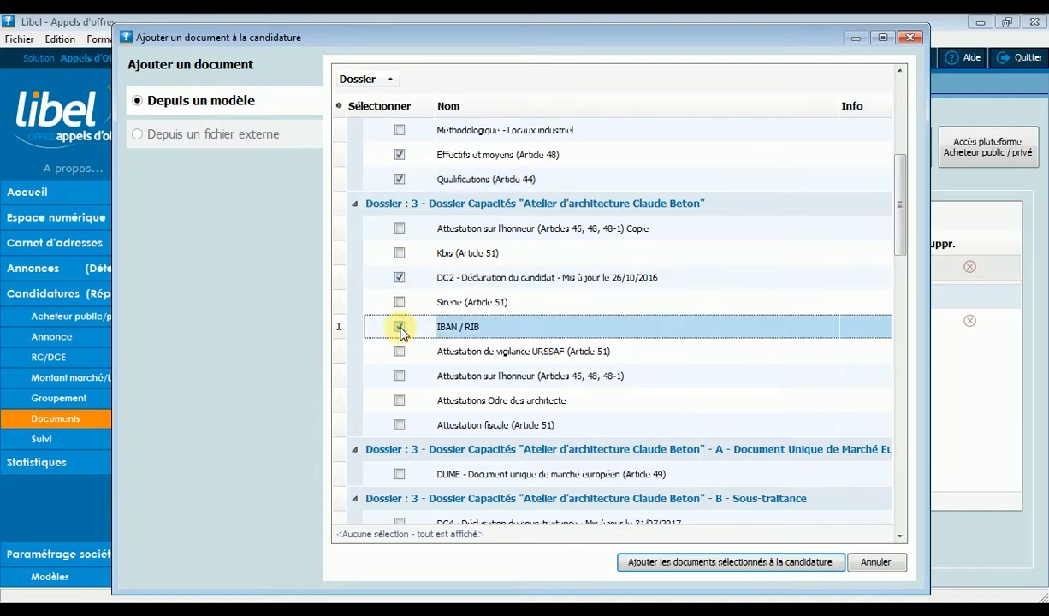
left_click(399, 254)
left_click(400, 254)
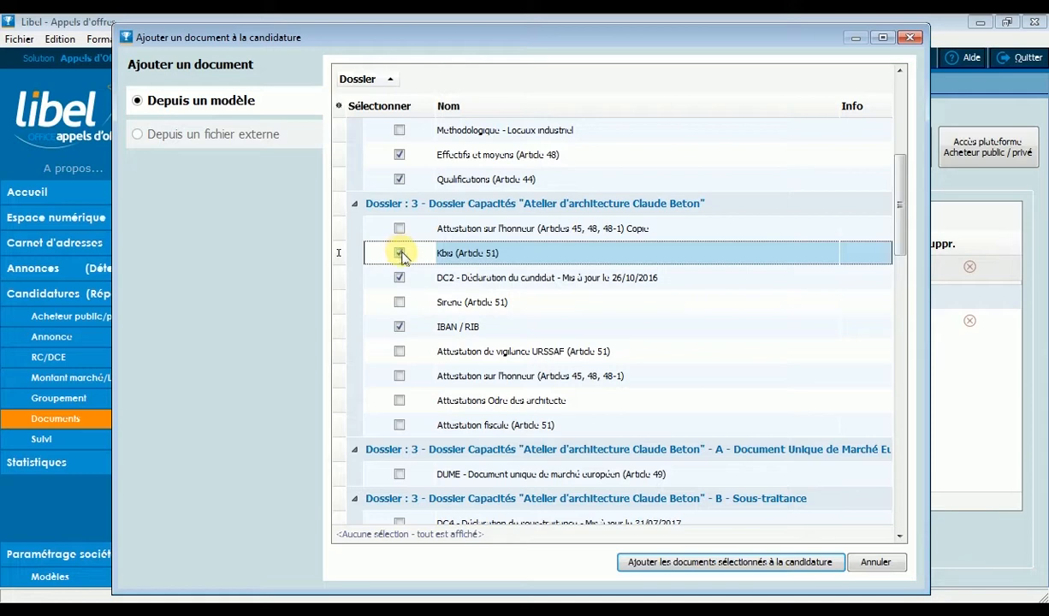
Select DC2 - Déclaration du candidat, ATTESTATION SUR L'HONNEUR, ATTESTATION ASSURANCE and QUALIFICATIONS in the Dossier Capacités "ANO BTP" templates.
scroll(478, 331, "down", 4)
scroll(480, 334, "down", 2)
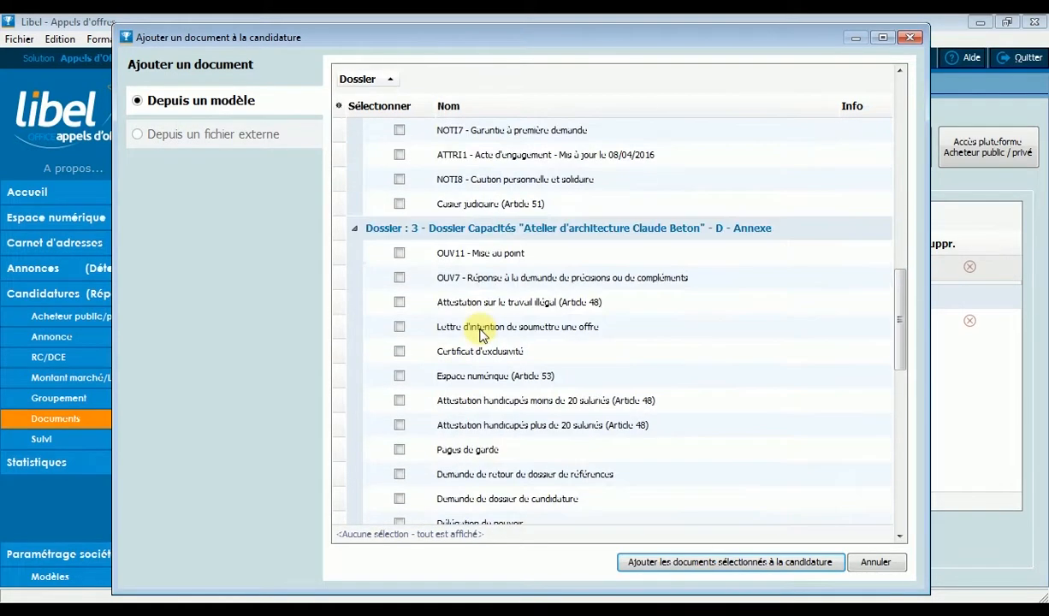
scroll(479, 334, "down", 8)
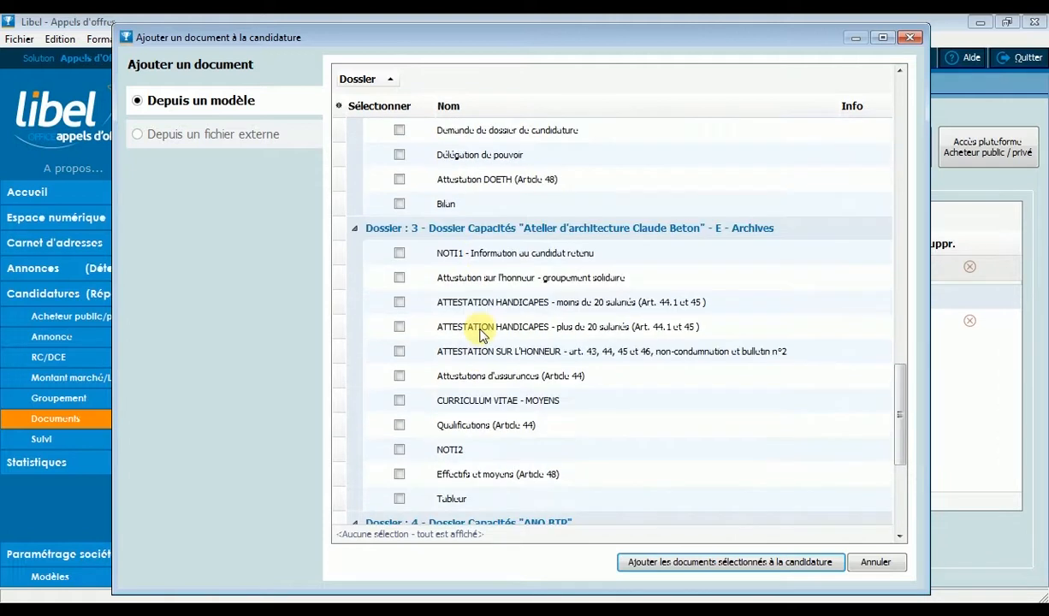
scroll(481, 335, "down", 1)
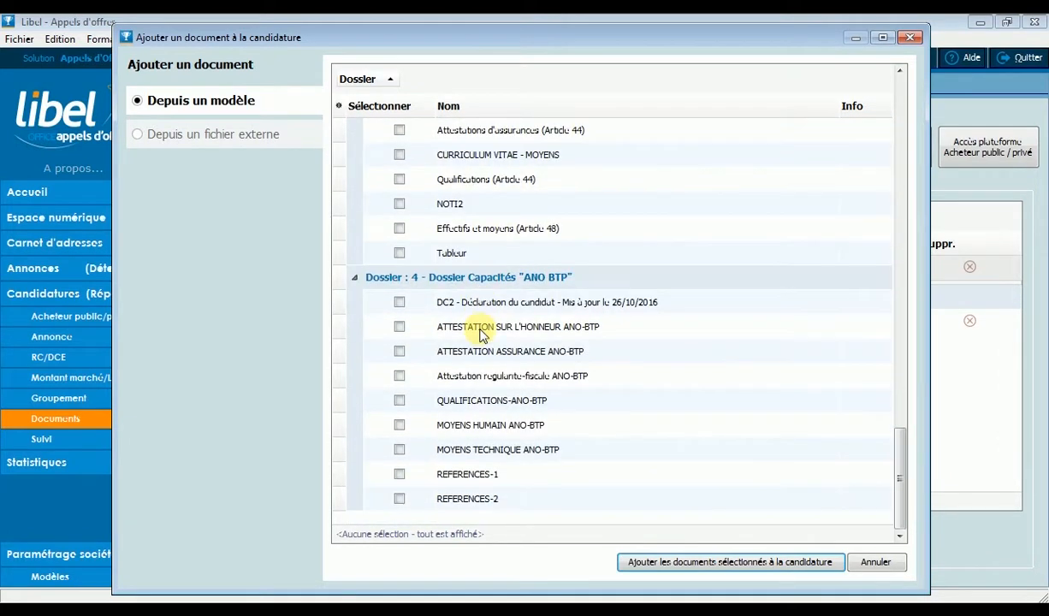
left_click(399, 302)
left_click(400, 327)
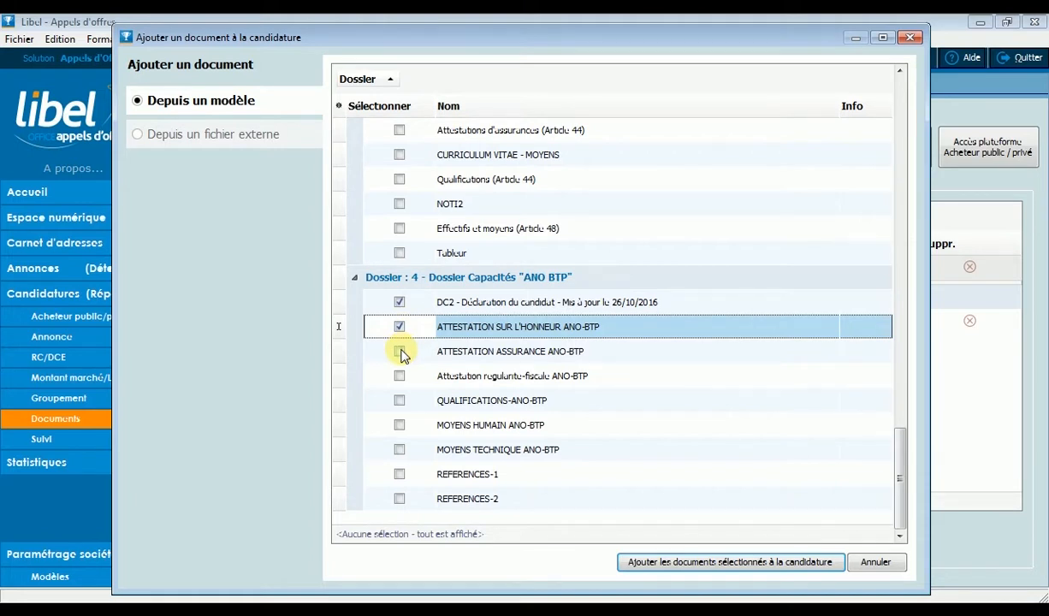
left_click(400, 352)
left_click(400, 401)
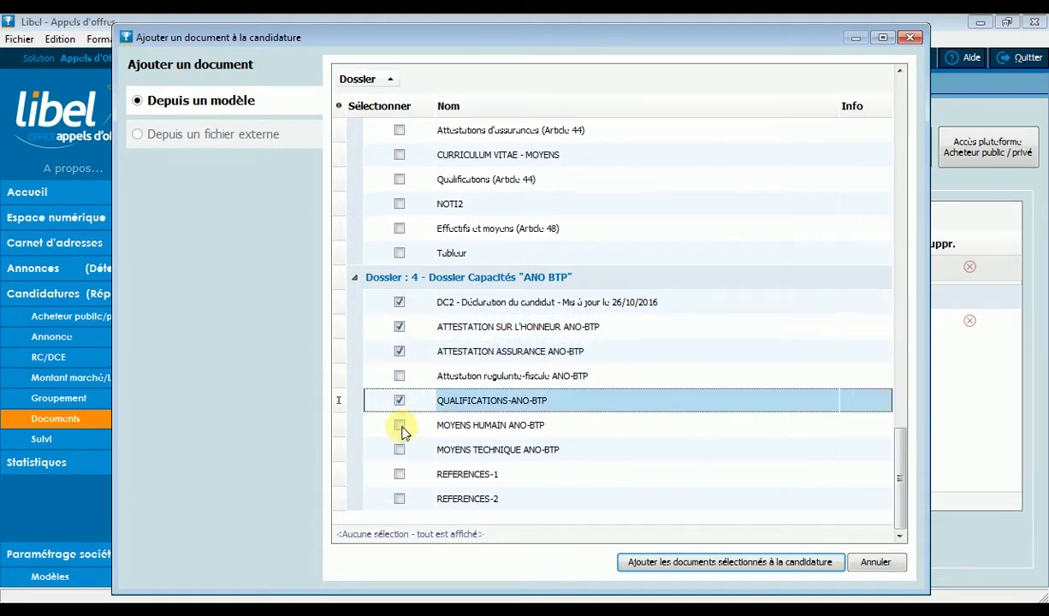
Select MOYENS HUMAIN, MOYENS TECHNIQUE, REFERENCES-1 and REFERENCES-2 for ANO BTP, and add all selected documents to the candidature.
left_click(401, 427)
left_click(401, 450)
left_click(399, 475)
left_click(399, 499)
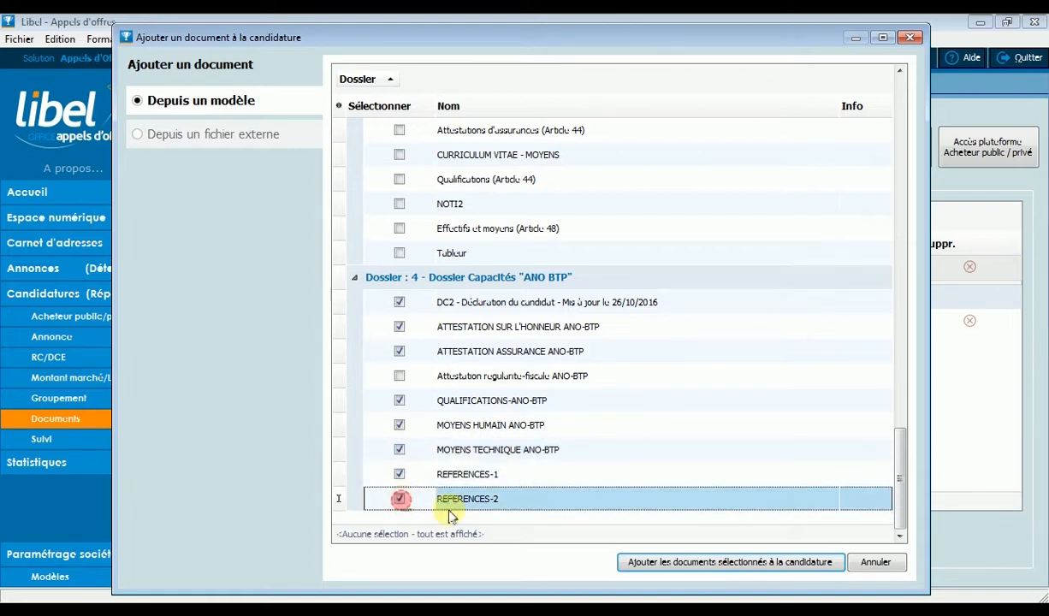
left_click(707, 570)
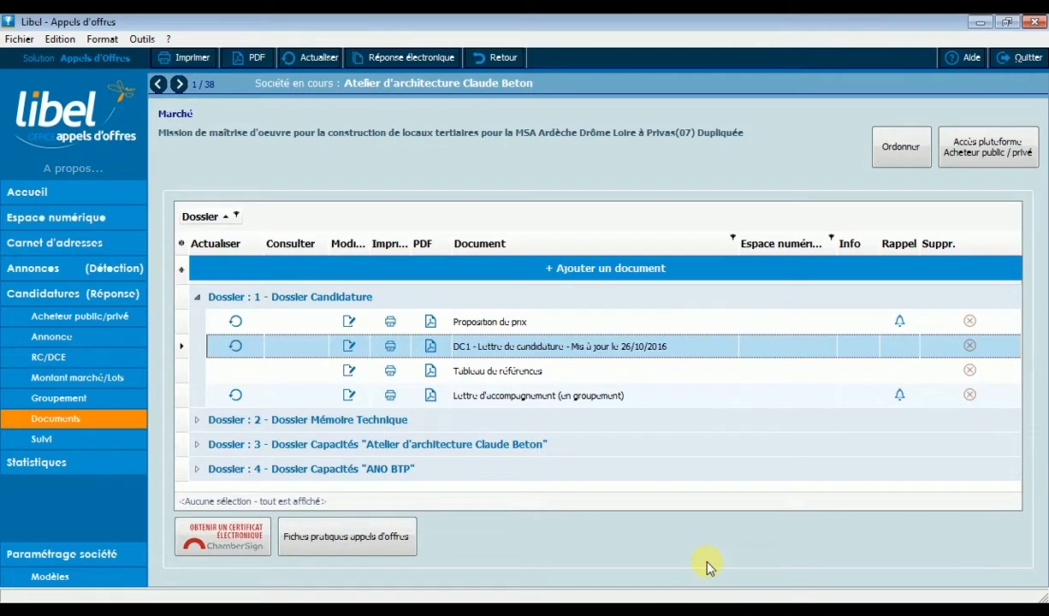
Review the candidature's dossier groups by collapsing and reopening Dossier Candidature and expanding Dossier Mémoire Technique.
left_click(198, 297)
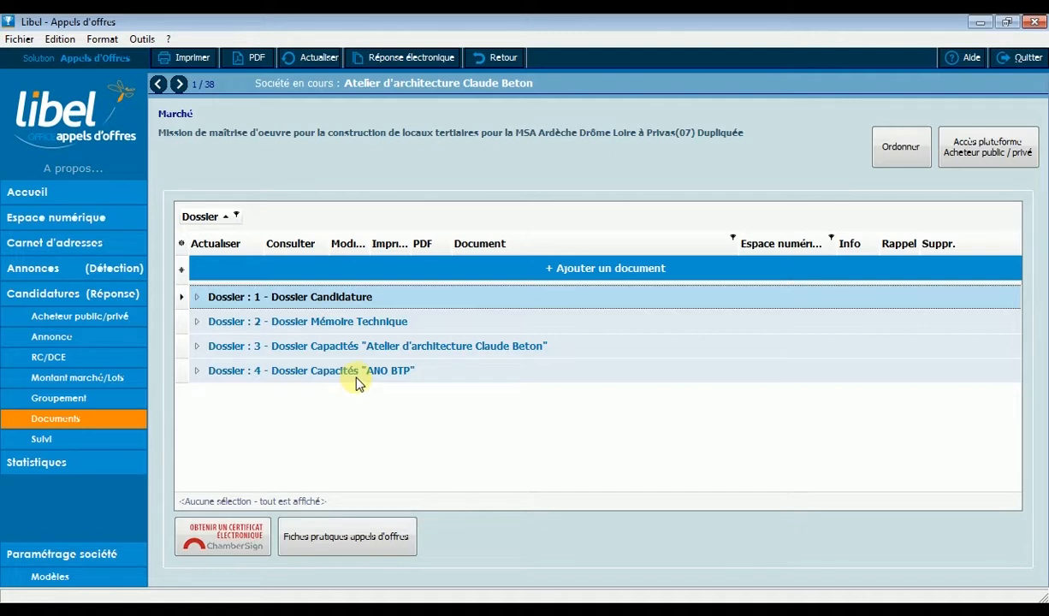
left_click(197, 297)
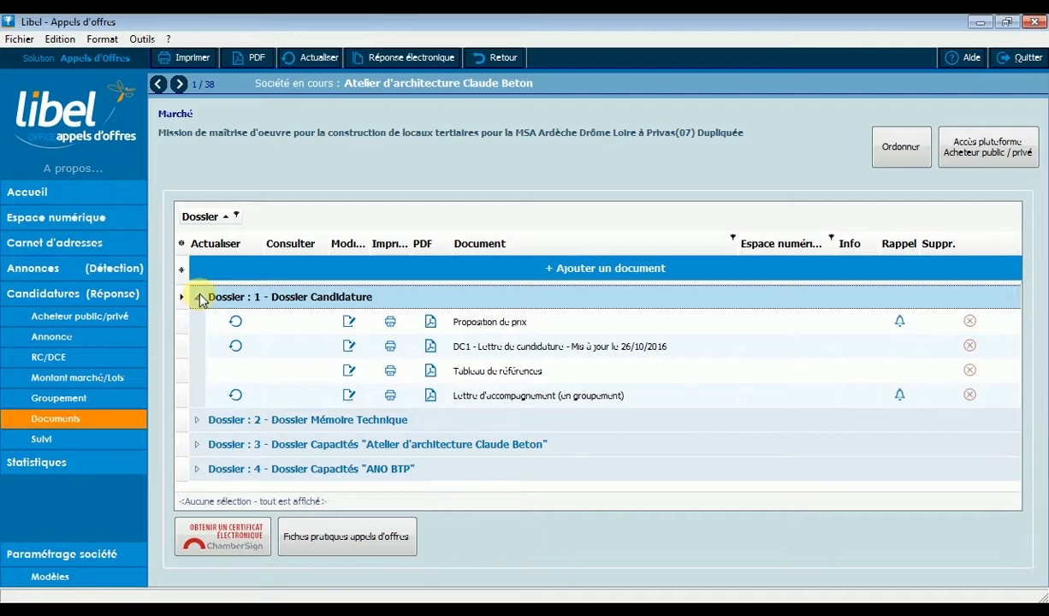
left_click(199, 423)
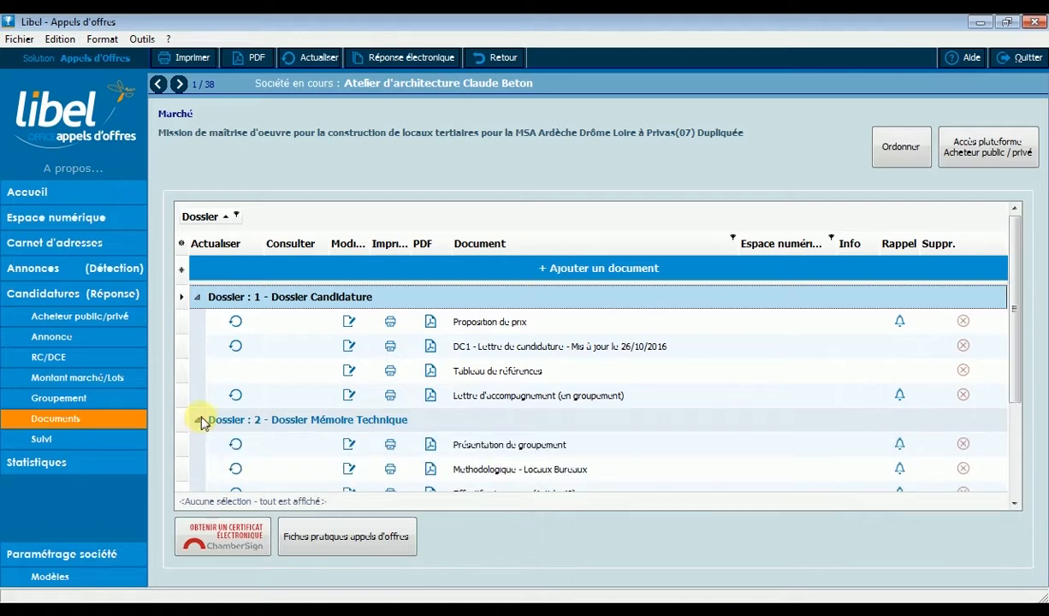
Start adding a document from an external file and choose Visite de chantier.pdf from the MSA ARDECHE DROME LOIRE folder.
left_click(572, 272)
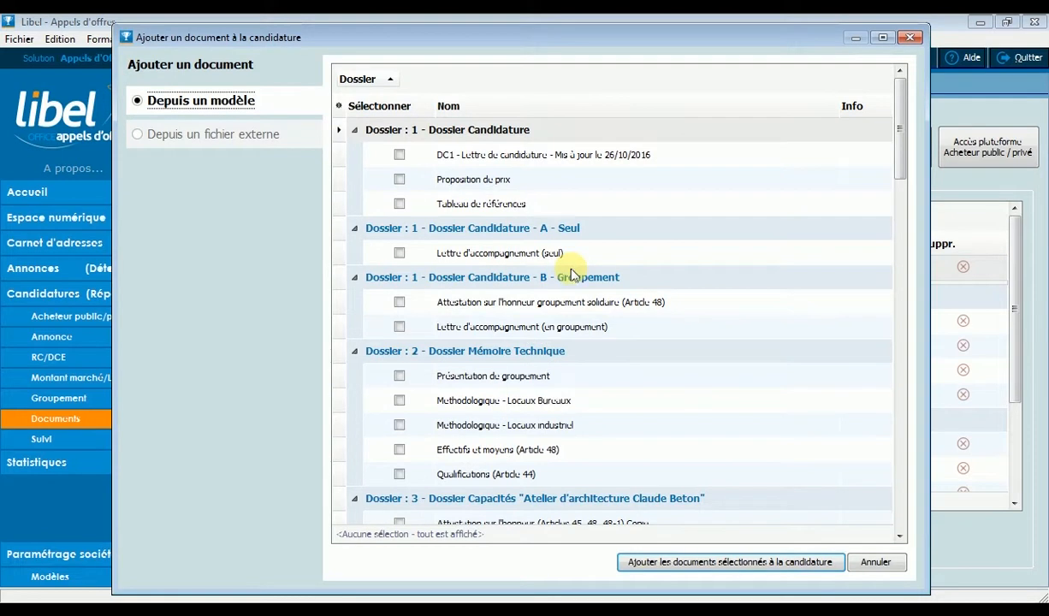
left_click(190, 137)
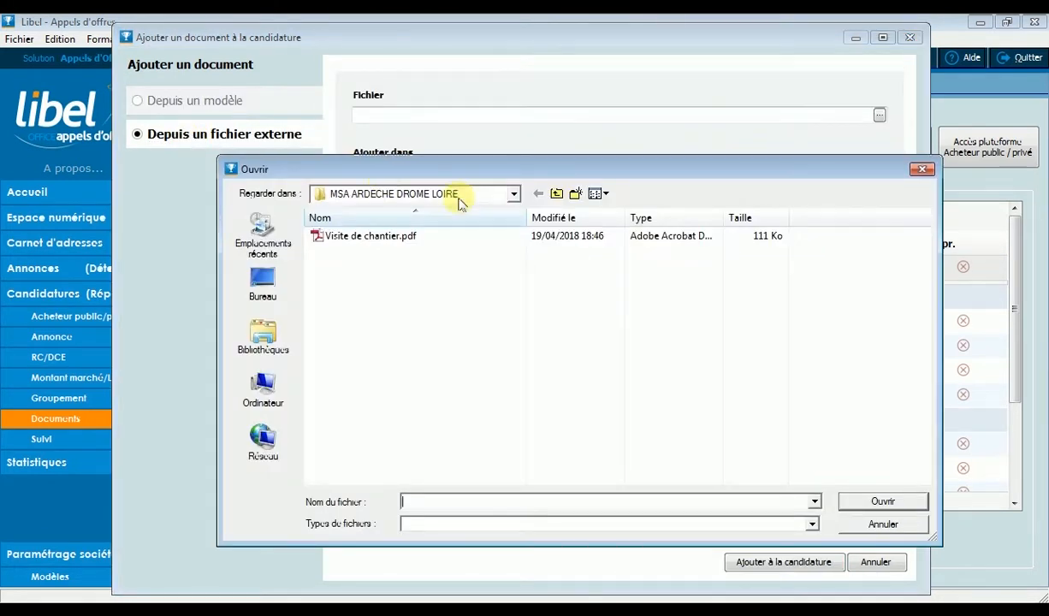
left_click(513, 196)
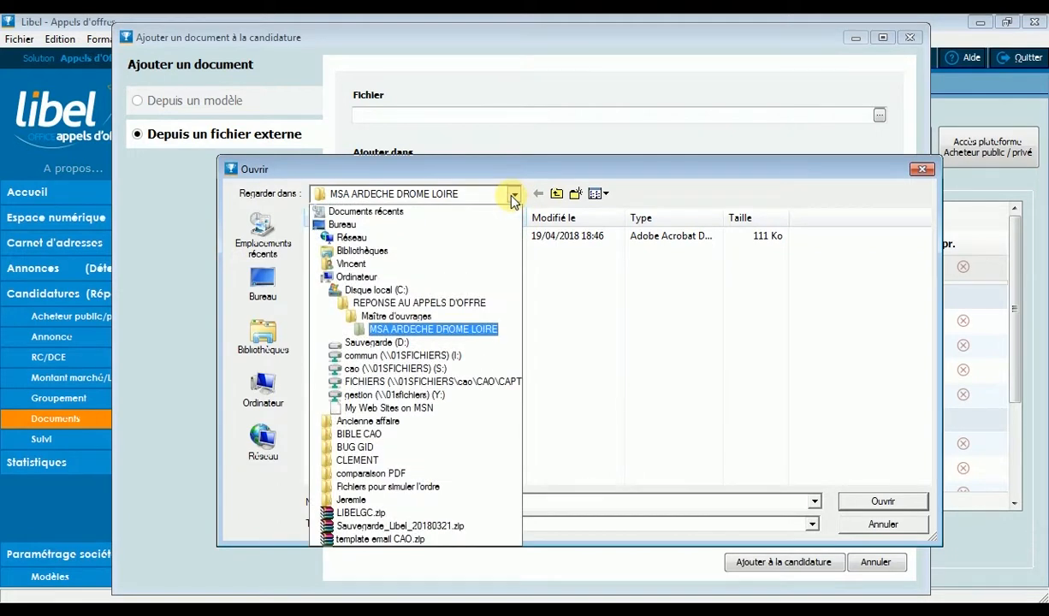
left_click(453, 327)
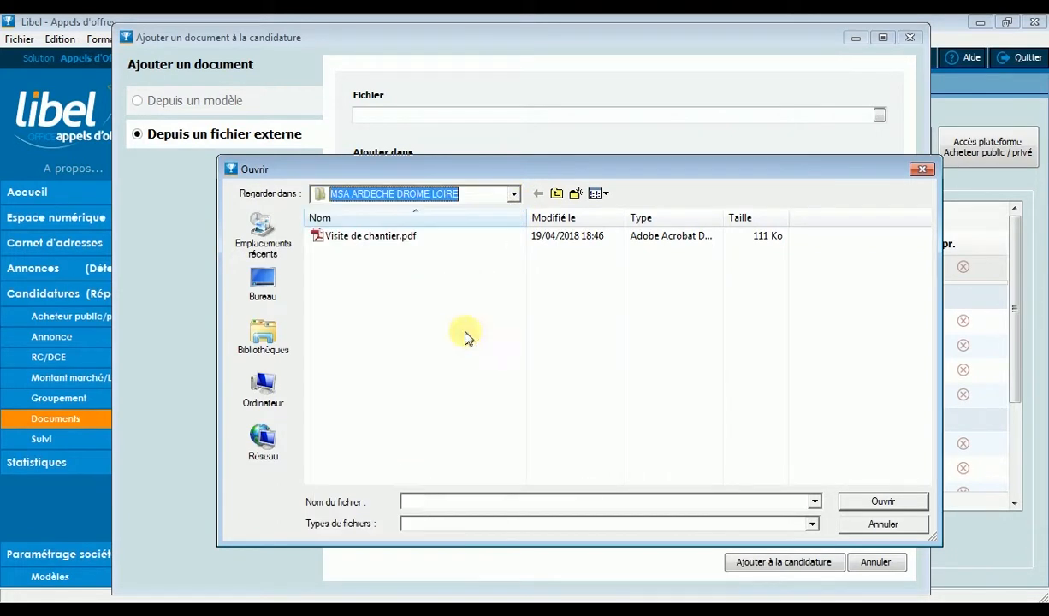
left_click(342, 235)
left_click(882, 502)
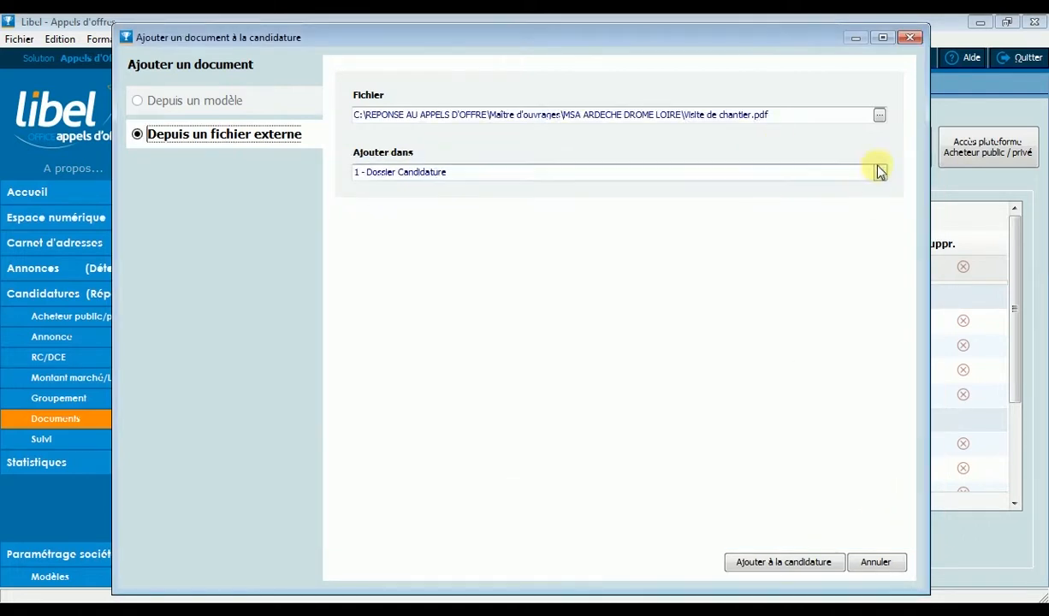
Set dossier 3, the architecture firm's Dossier Capacités, as the file's destination and add the file to the candidature.
left_click(879, 172)
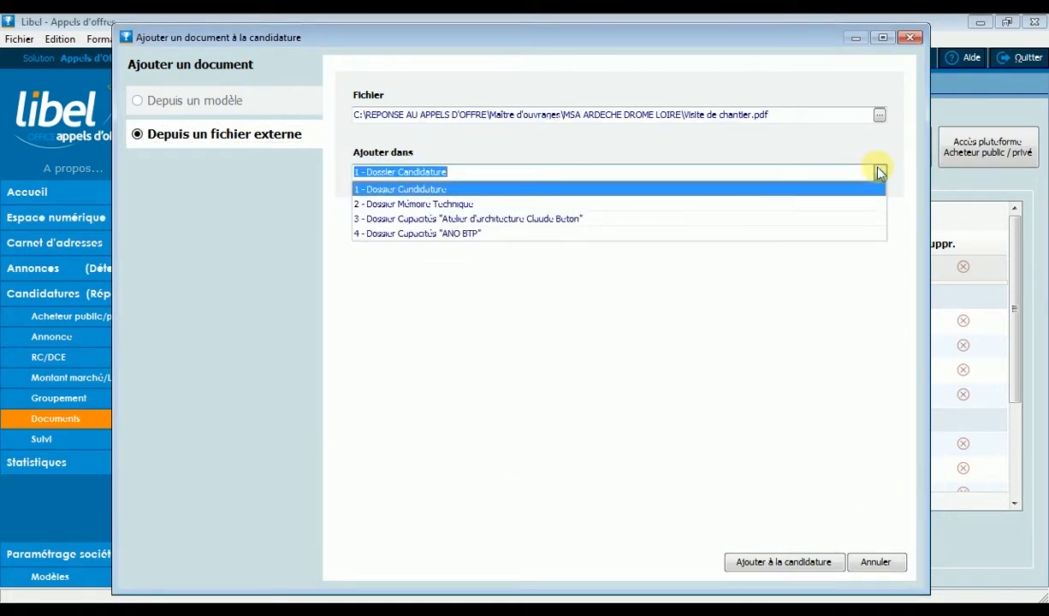
left_click(858, 219)
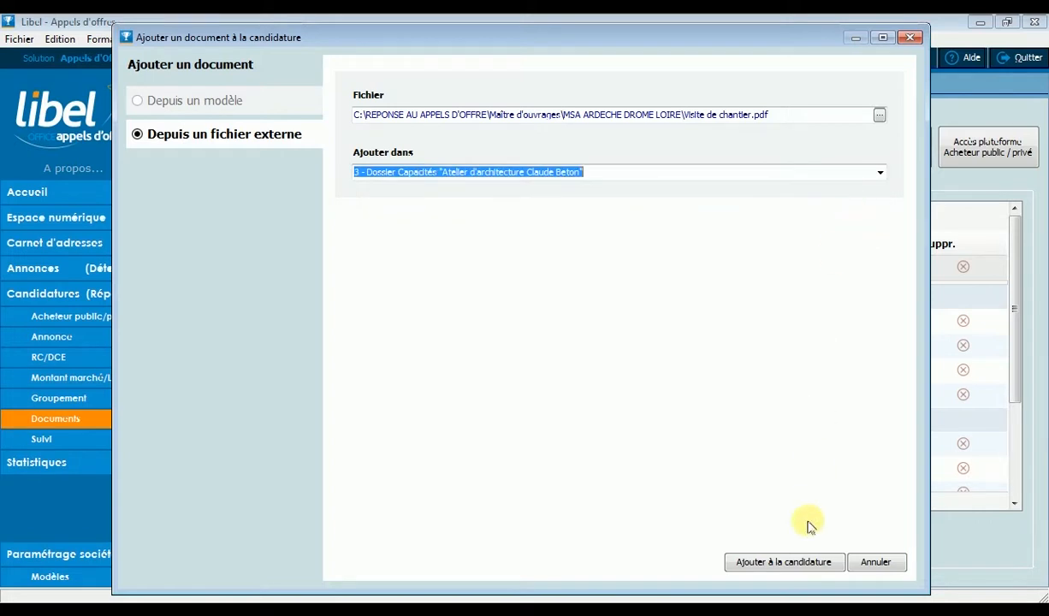
left_click(794, 563)
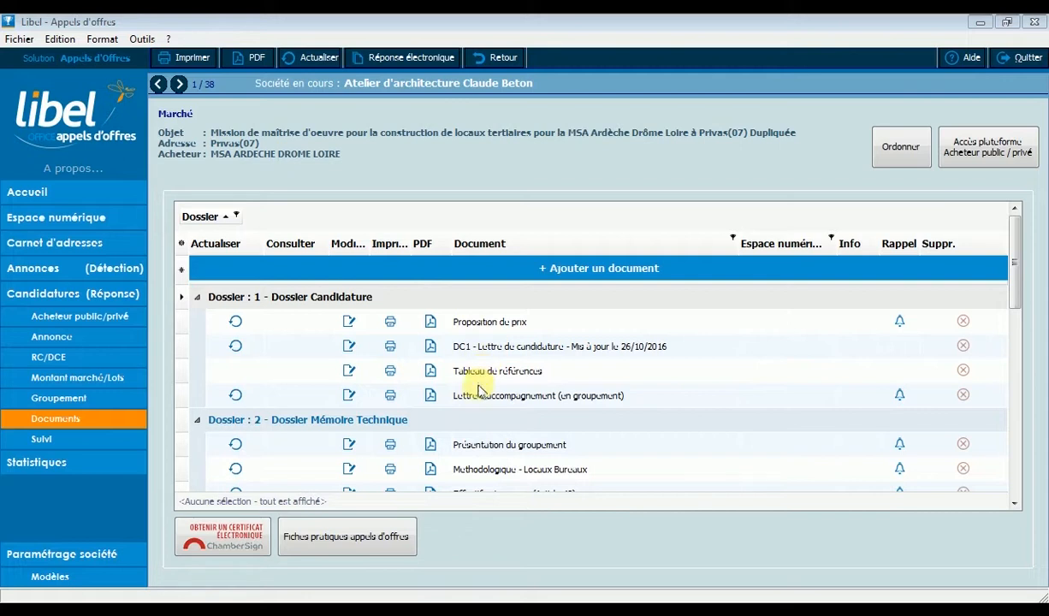
Open the Présentation du groupement document for editing and delete the paragraph just above "L'apport de nos compétences".
left_click(349, 446)
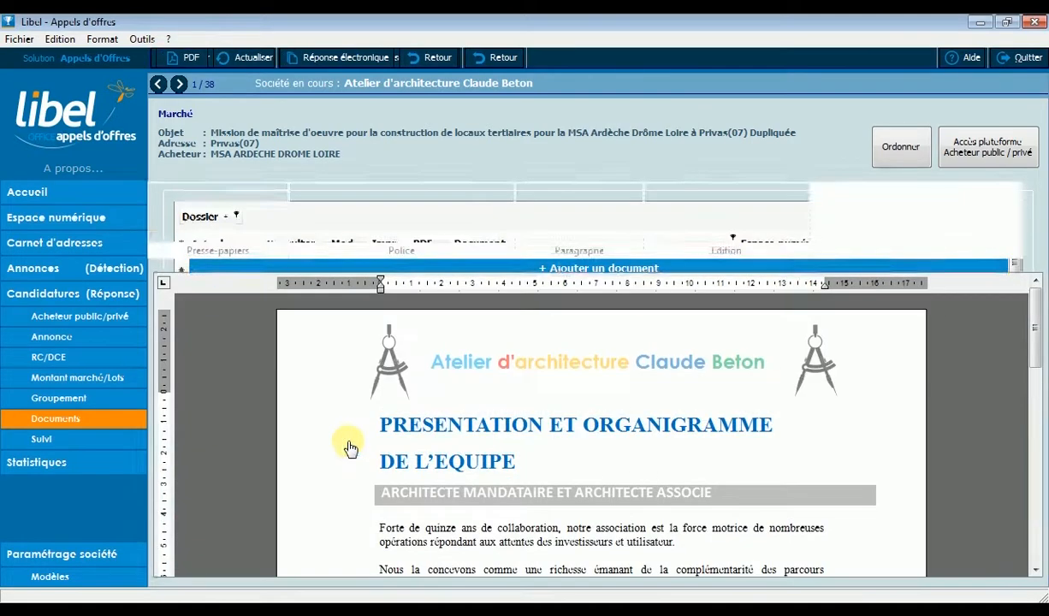
left_click(324, 461)
scroll(334, 471, "down", 4)
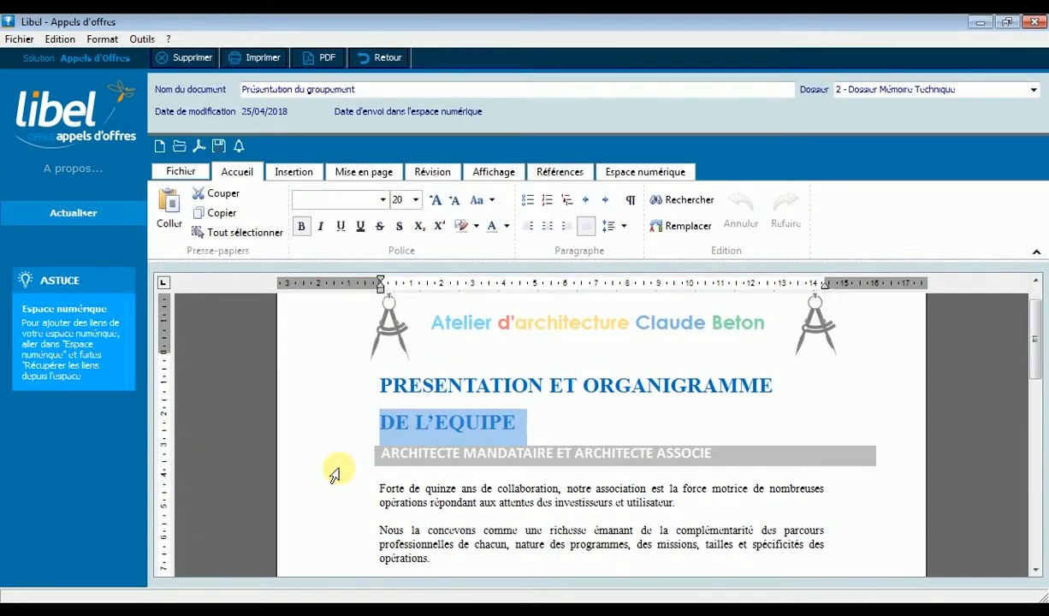
left_click_drag(671, 446, 361, 429)
key("Delete")
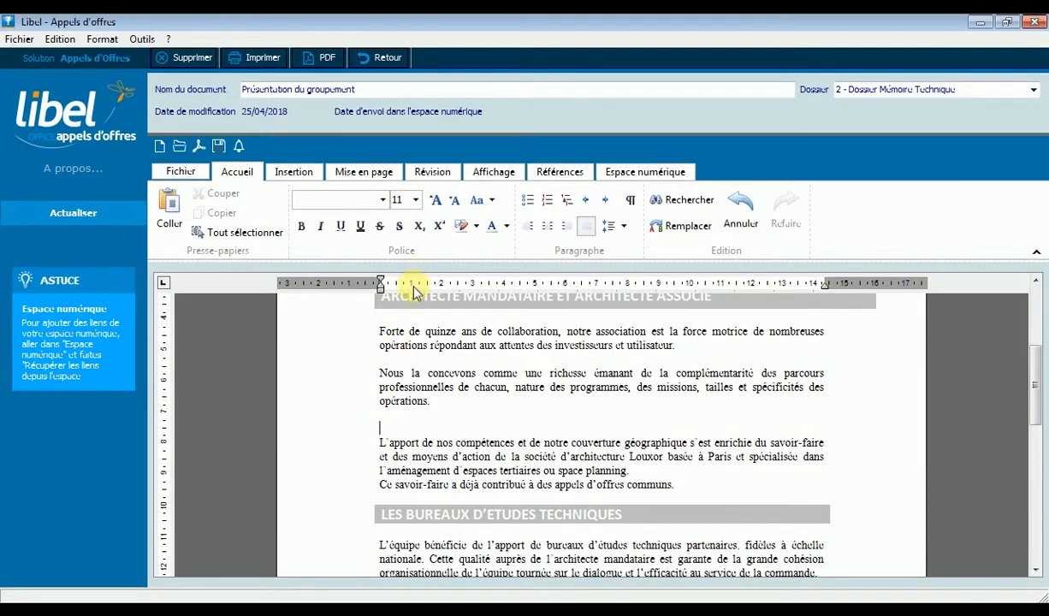
Rename the Présentation du groupement document as "Le groupement" and return to the candidature's document list.
left_click(344, 93)
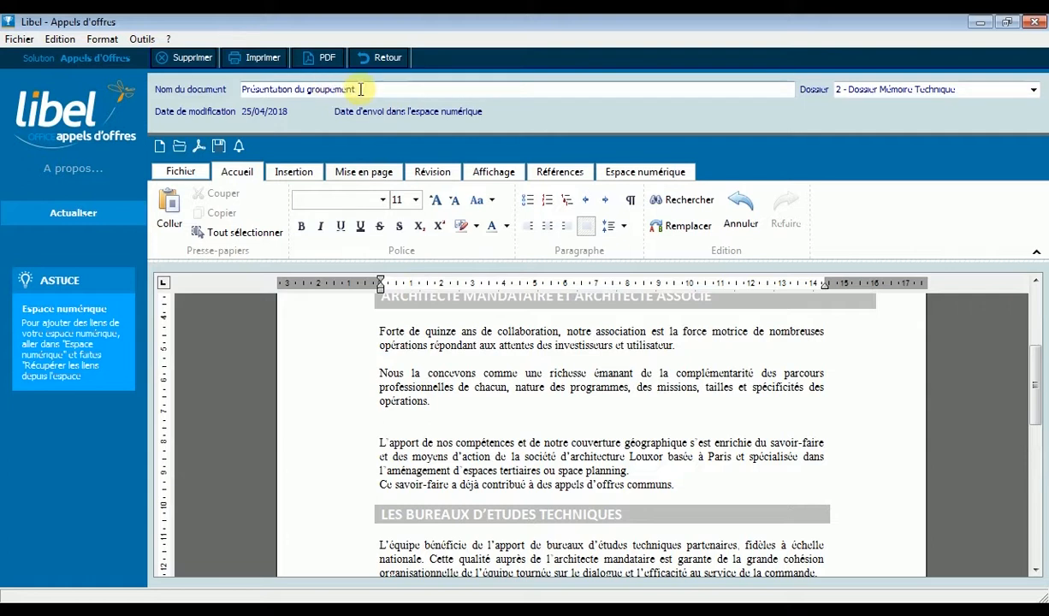
left_click_drag(305, 92, 234, 87)
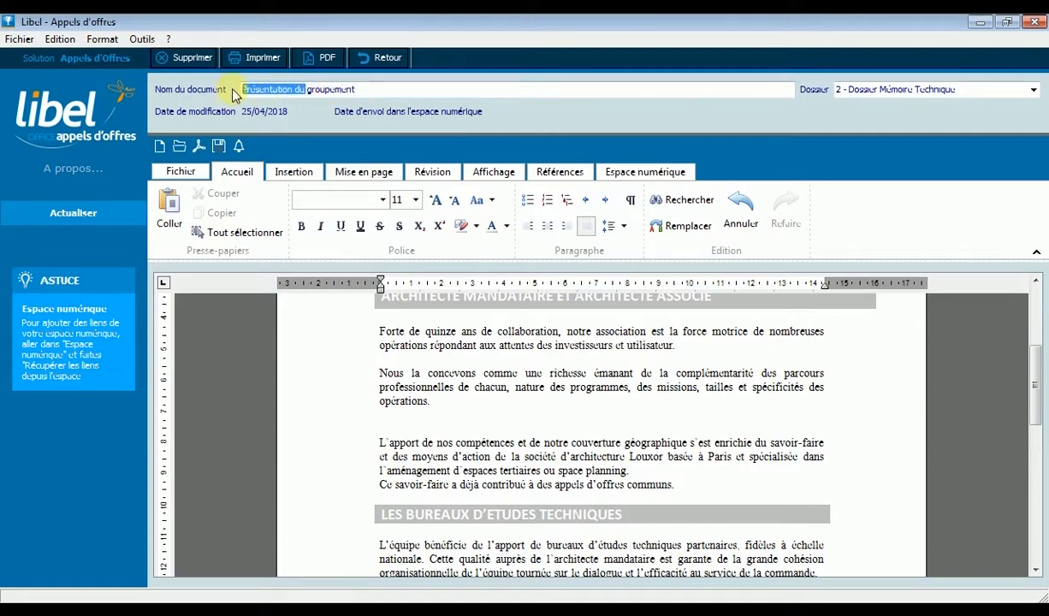
key("BackSpace")
type("Le")
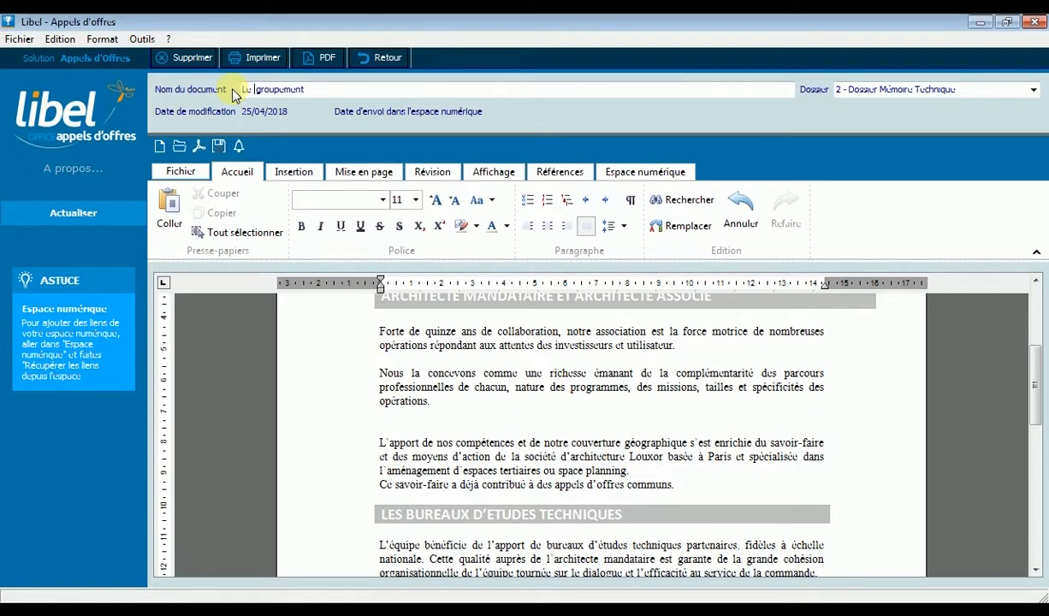
left_click(385, 57)
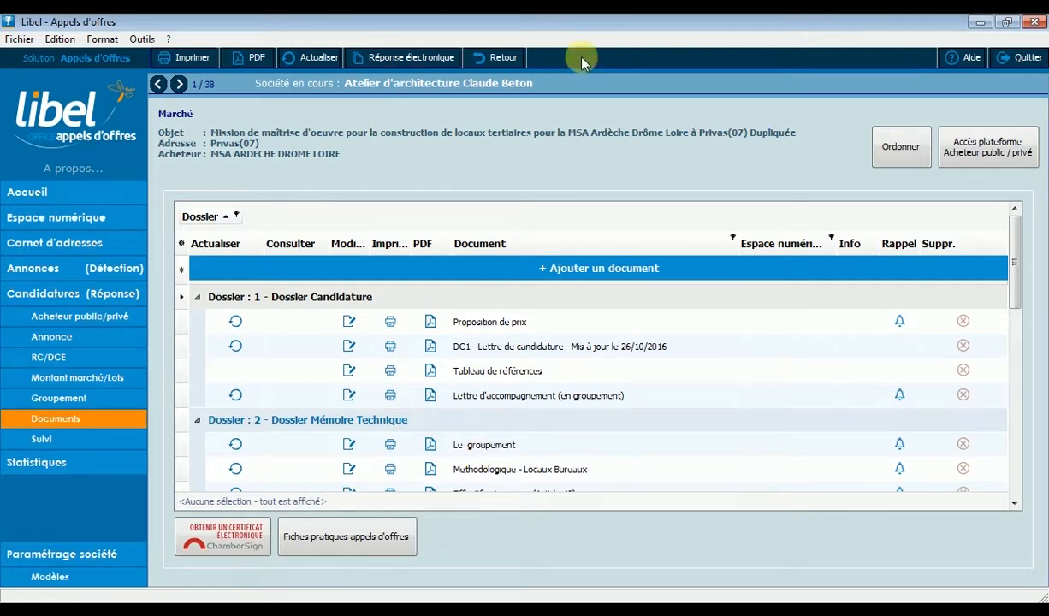
Replace the postal code and town in the public buyer's address on the candidature record.
left_click(86, 317)
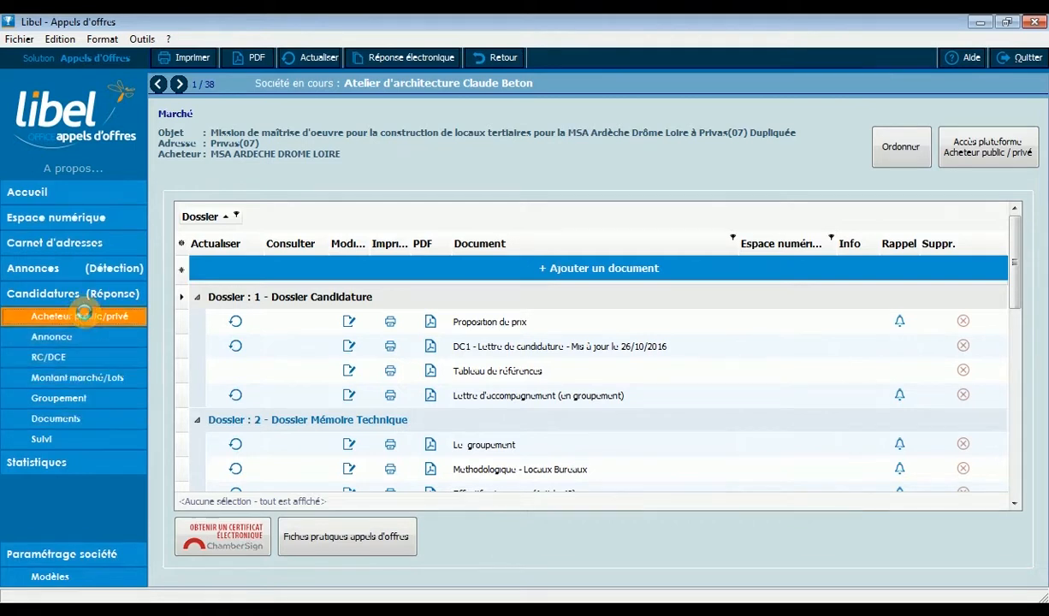
left_click_drag(188, 360, 151, 360)
type("26000")
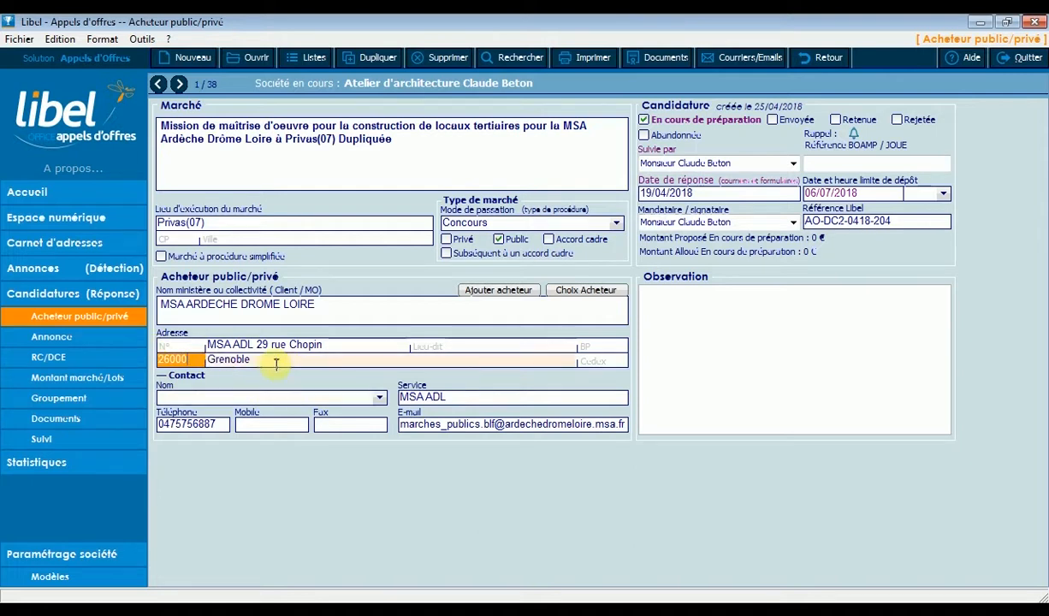
left_click_drag(273, 359, 206, 358)
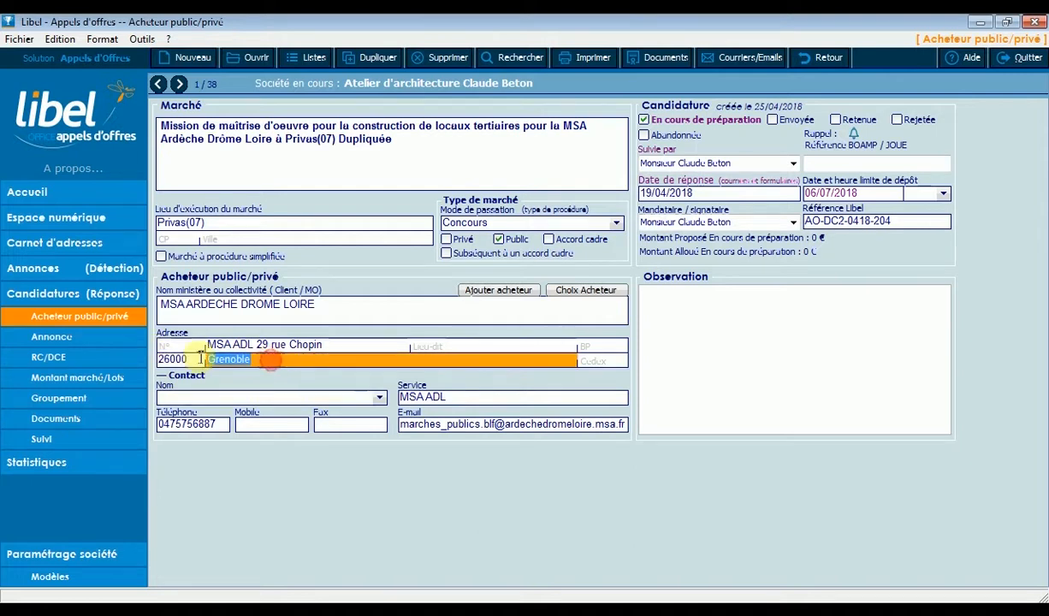
type("Valence")
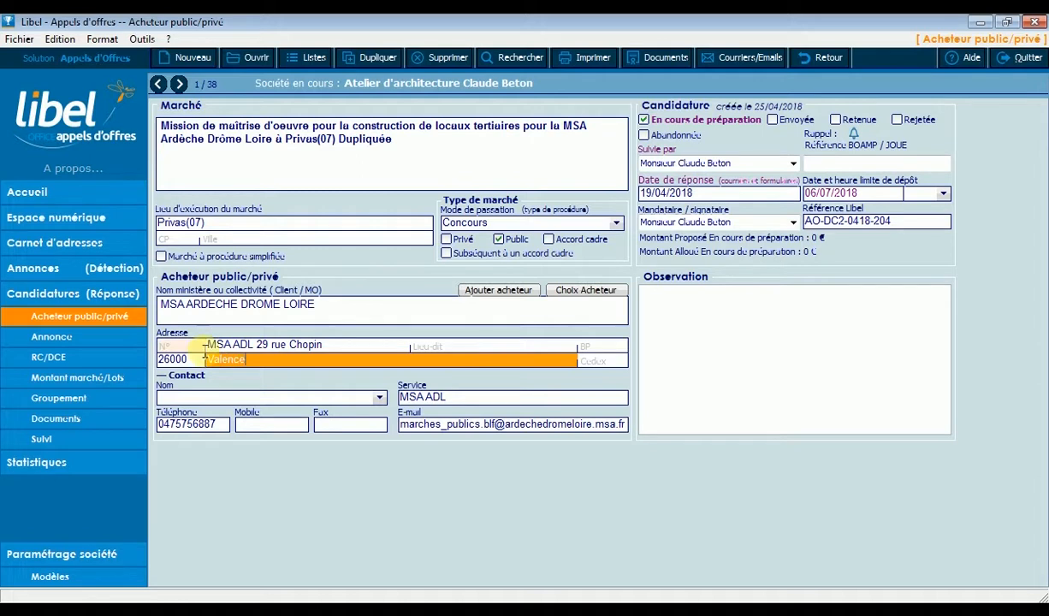
Refresh the DC1 - Lettre de candidature with the changed buyer data, check the buyer's address in it and return to the documents.
left_click(73, 426)
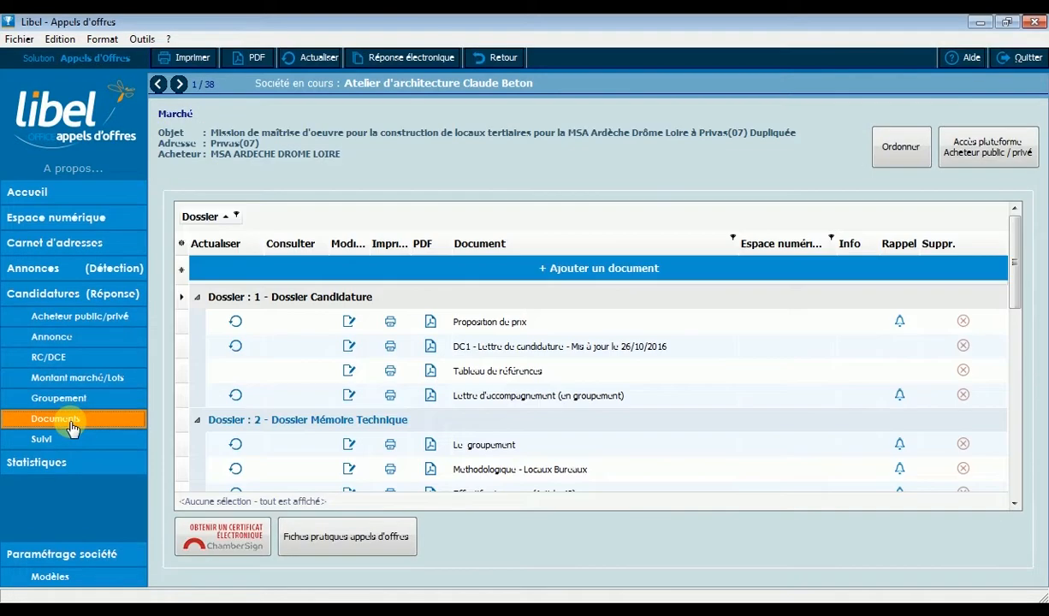
left_click(236, 349)
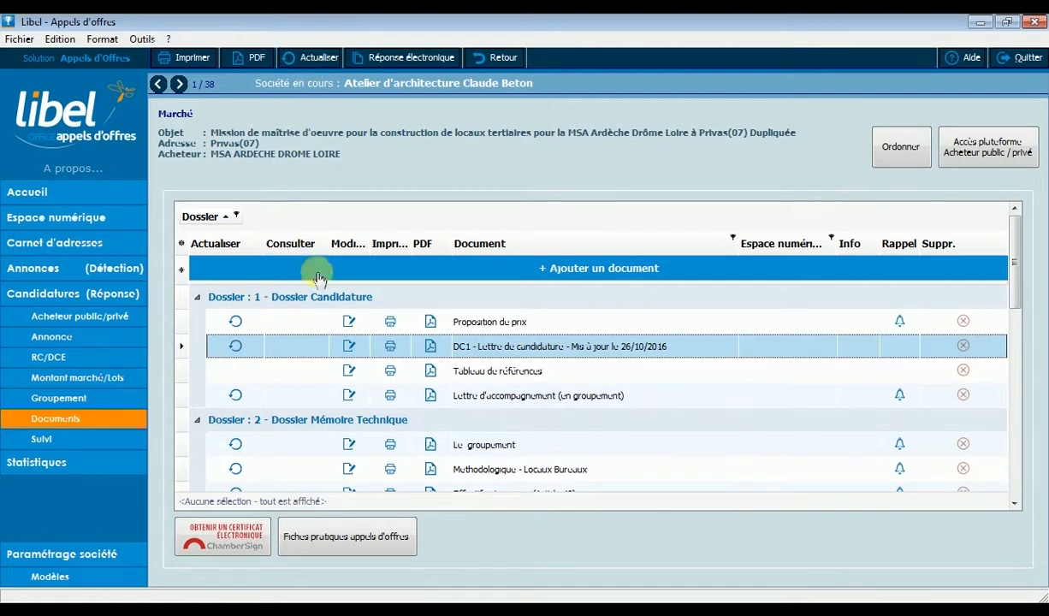
left_click(345, 347)
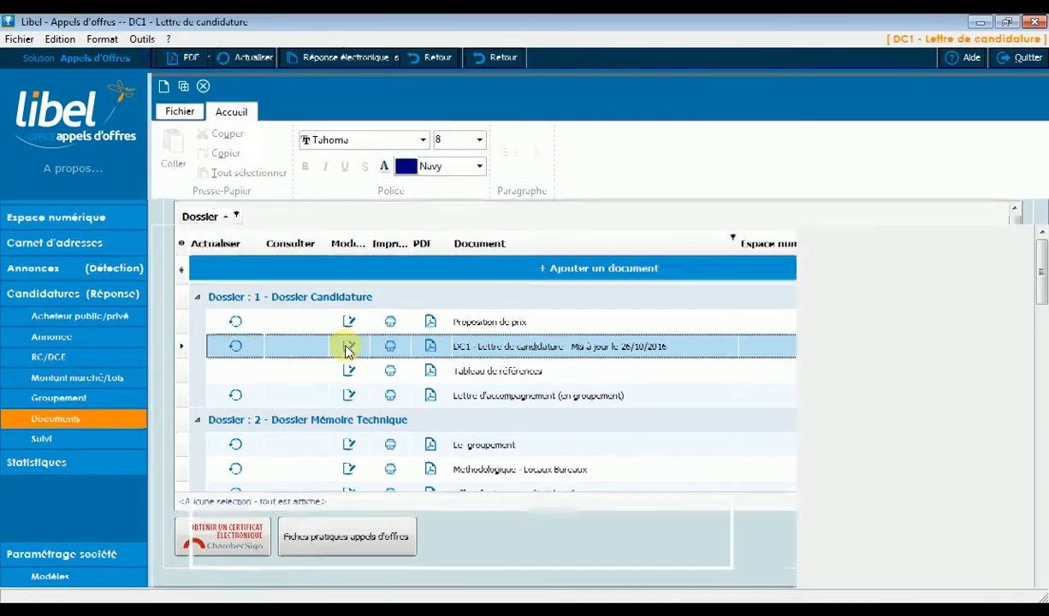
left_click_drag(278, 529, 190, 526)
left_click(584, 57)
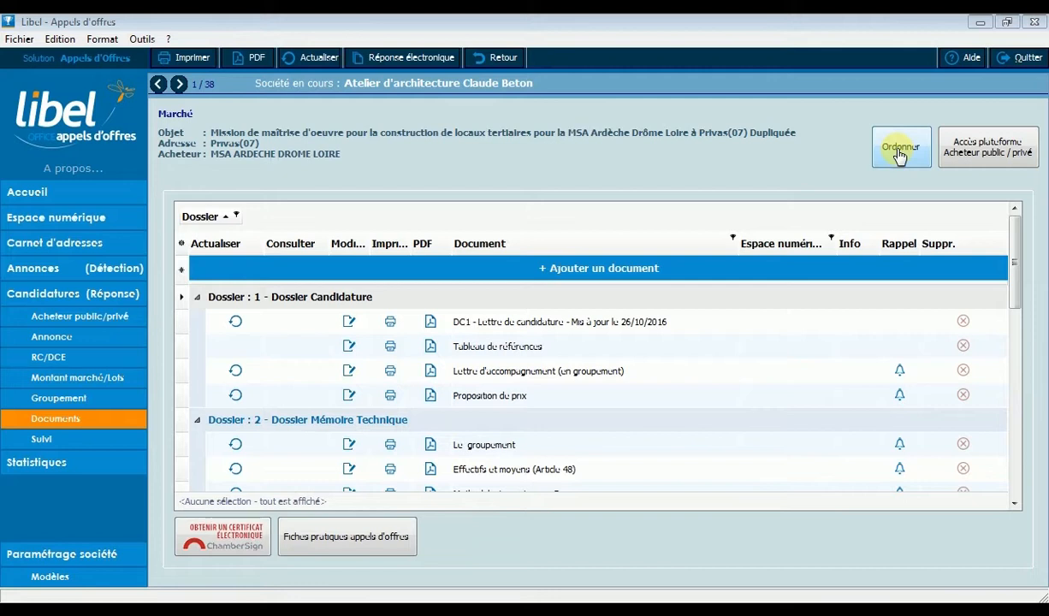
Reorder the document groups so Methodologique - Locaux Bureaux comes before Effectifs et moyens (Article 48) in Dossier Mémoire Technique.
left_click(899, 154)
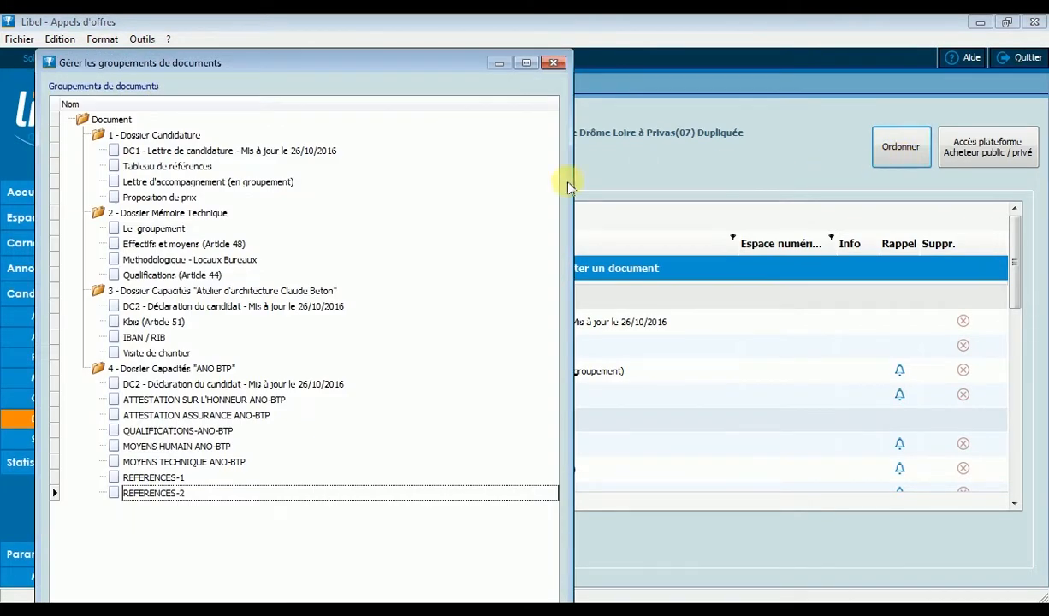
left_click_drag(159, 280, 155, 253)
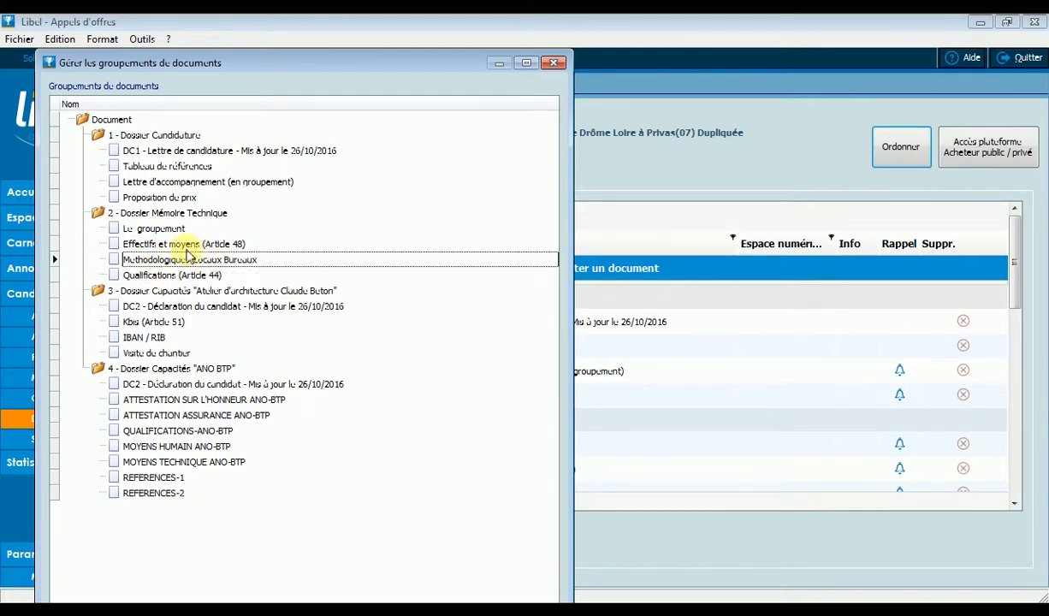
left_click(185, 246)
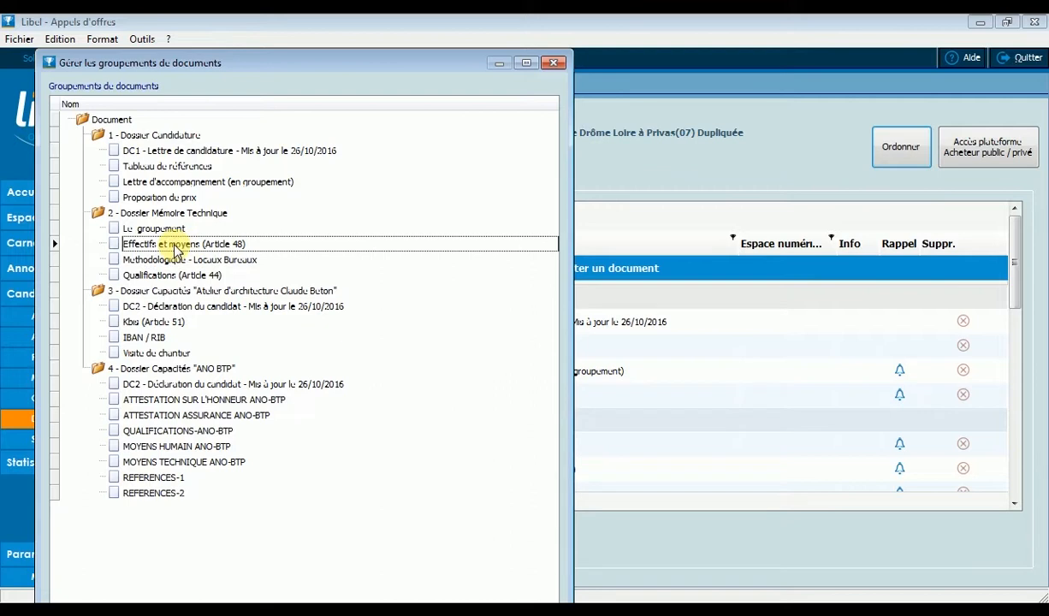
left_click(162, 254)
left_click(174, 275)
left_click_drag(170, 268, 170, 268)
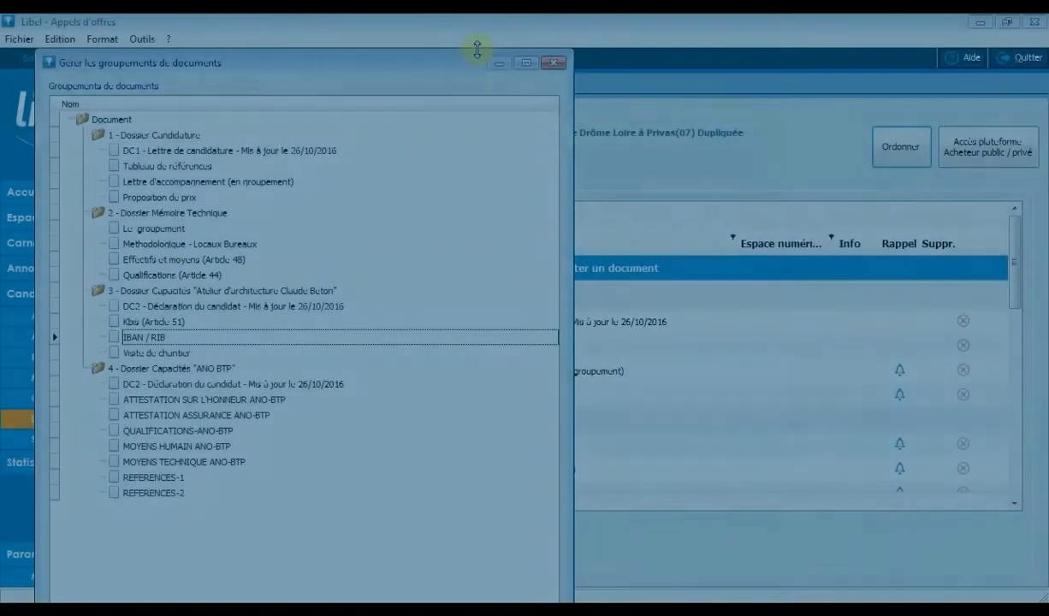
left_click_drag(476, 52, 454, 126)
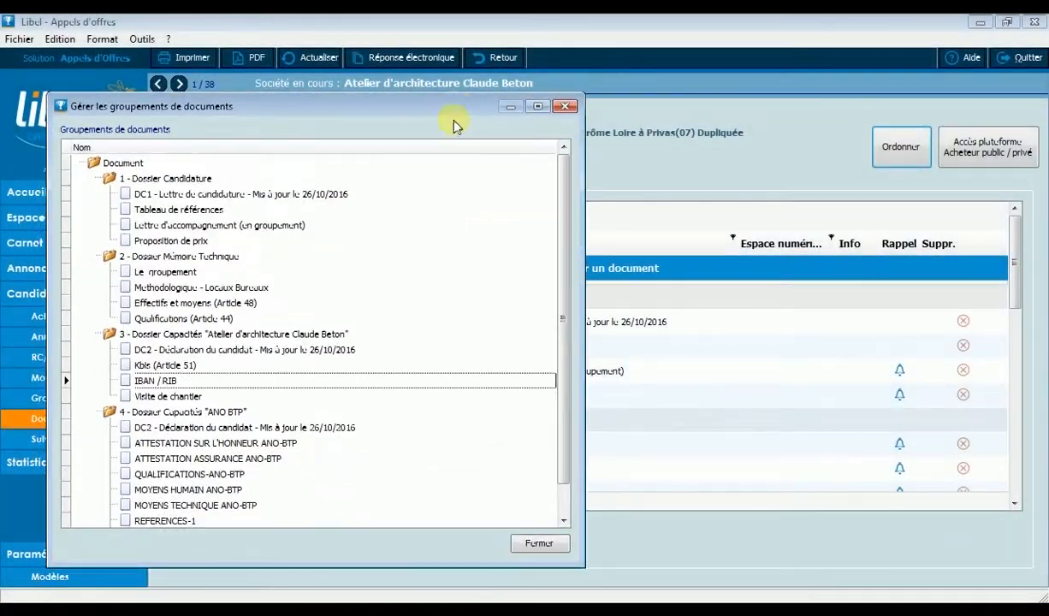
left_click(539, 543)
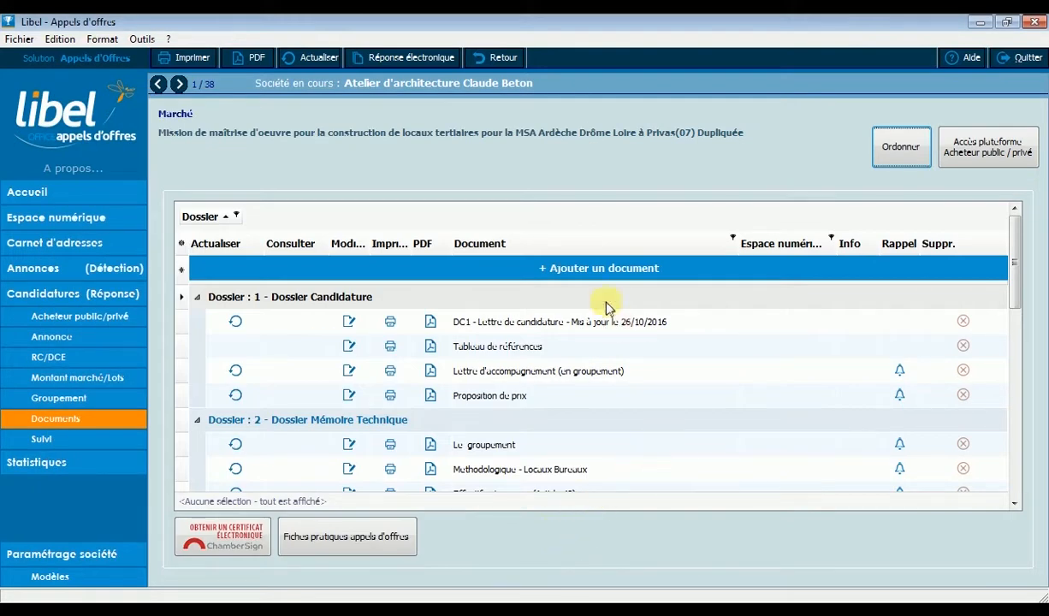
Preview the candidature's documents for printing, starting with the DC1, and close the preview without printing.
left_click(192, 60)
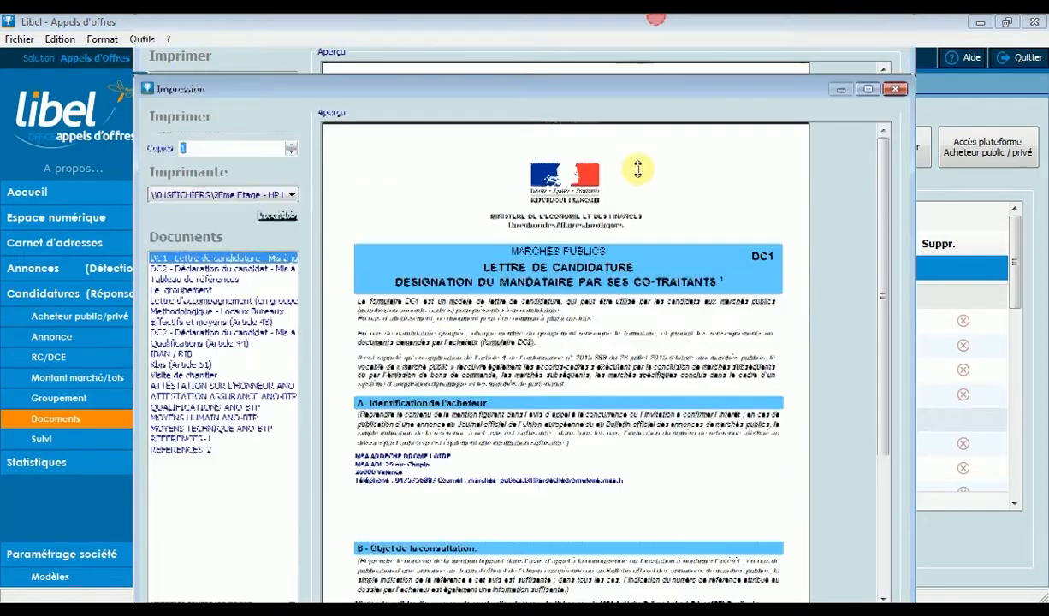
left_click_drag(637, 169, 648, 116)
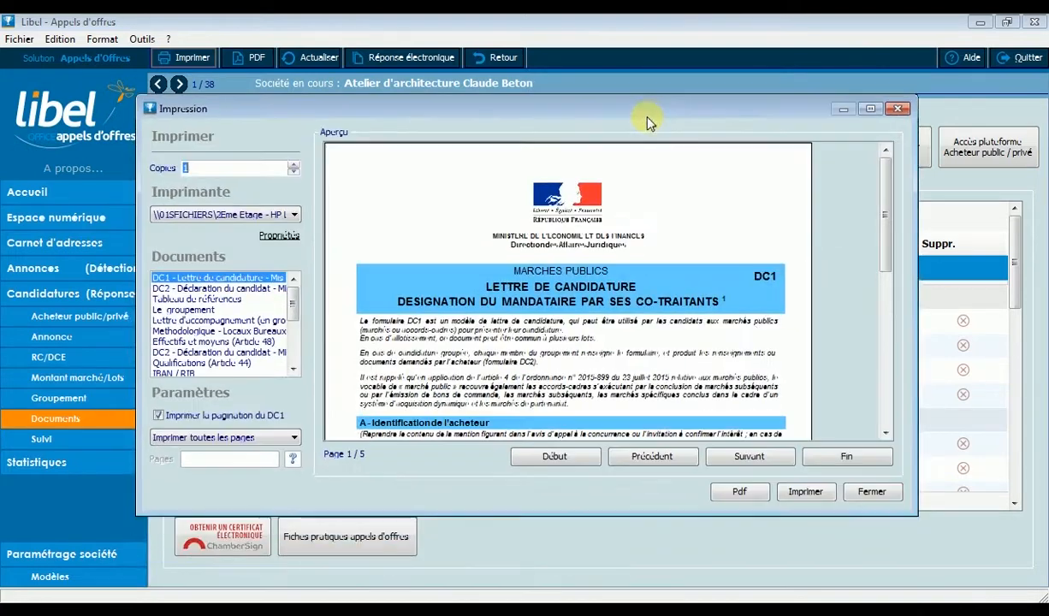
left_click(872, 491)
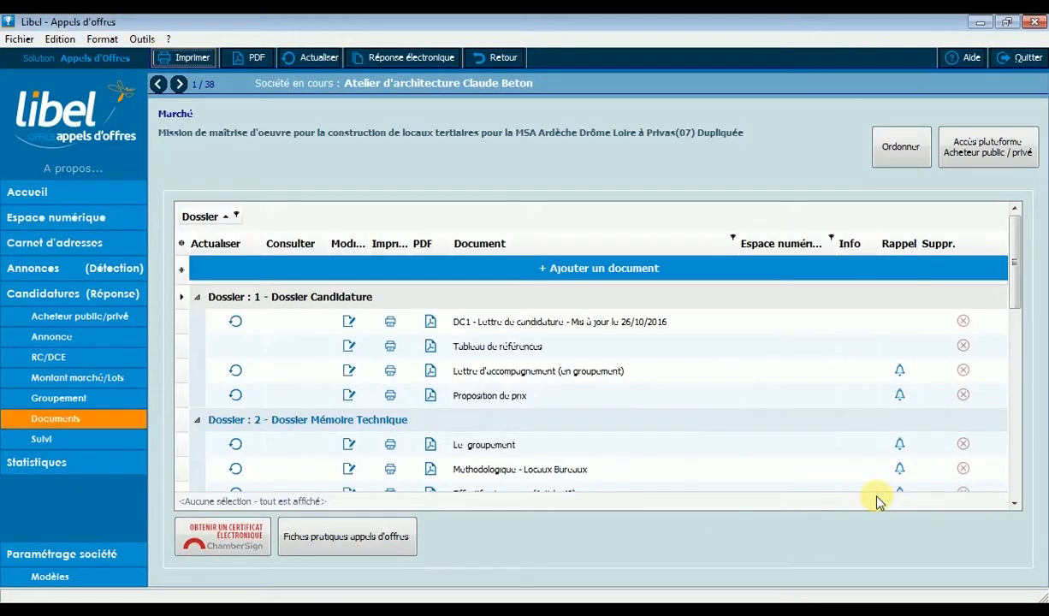
Start a merged PDF export of the documents and place IBAN / RIB before Kbis (Article 51) in dossier 3.
left_click(256, 60)
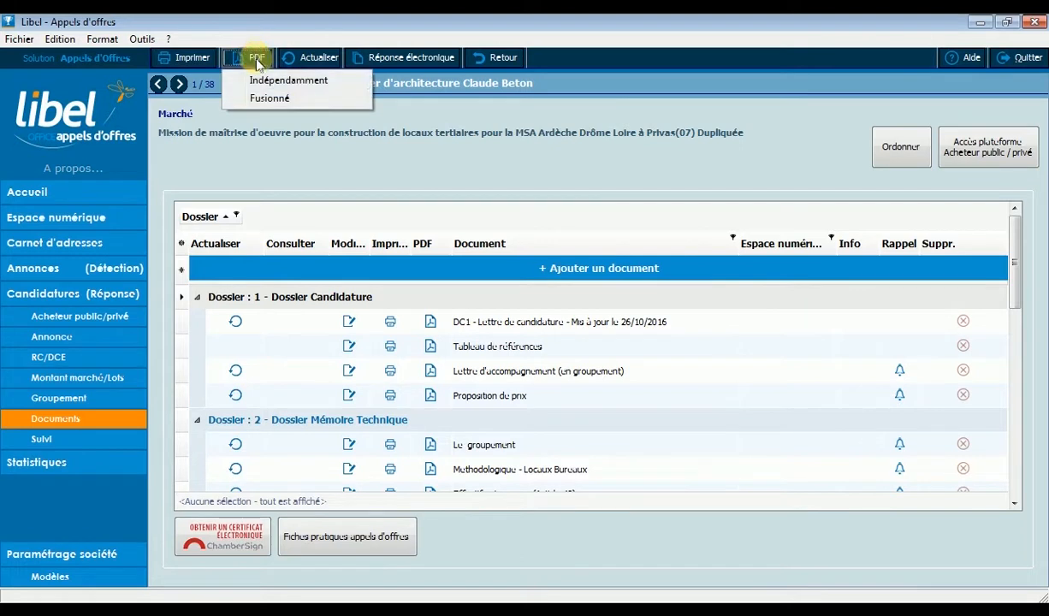
left_click(271, 99)
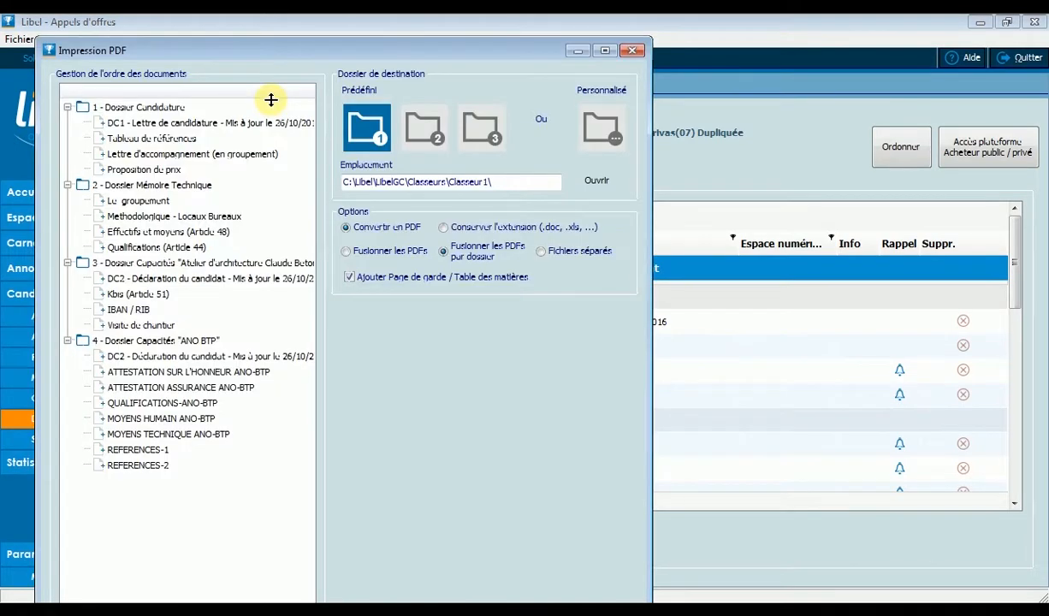
left_click_drag(365, 39, 346, 63)
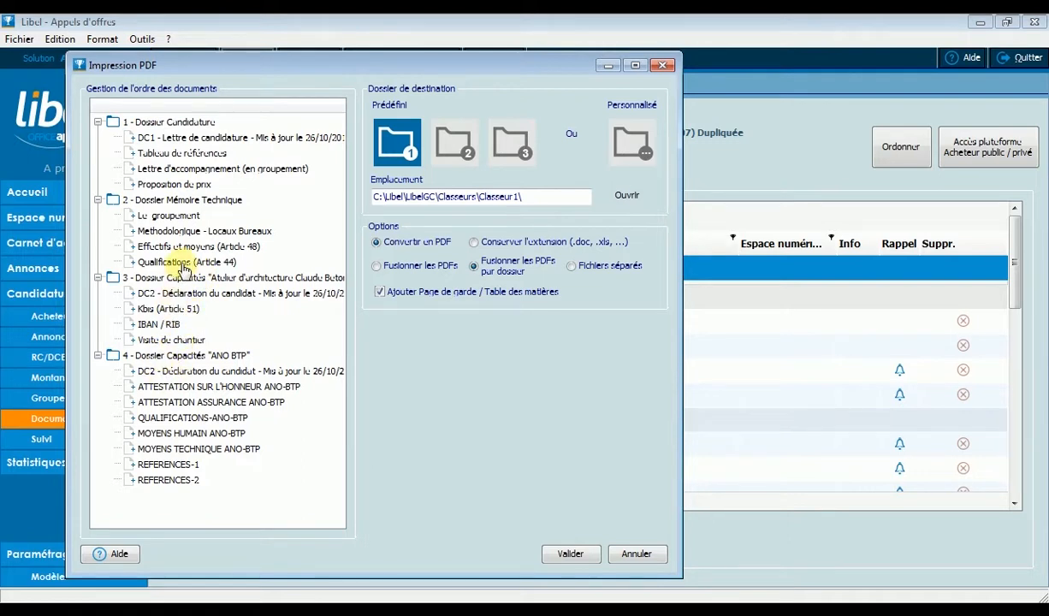
mouse_move(161, 324)
left_mouse_down()
mouse_move(169, 305)
mouse_move(168, 313)
left_mouse_up()
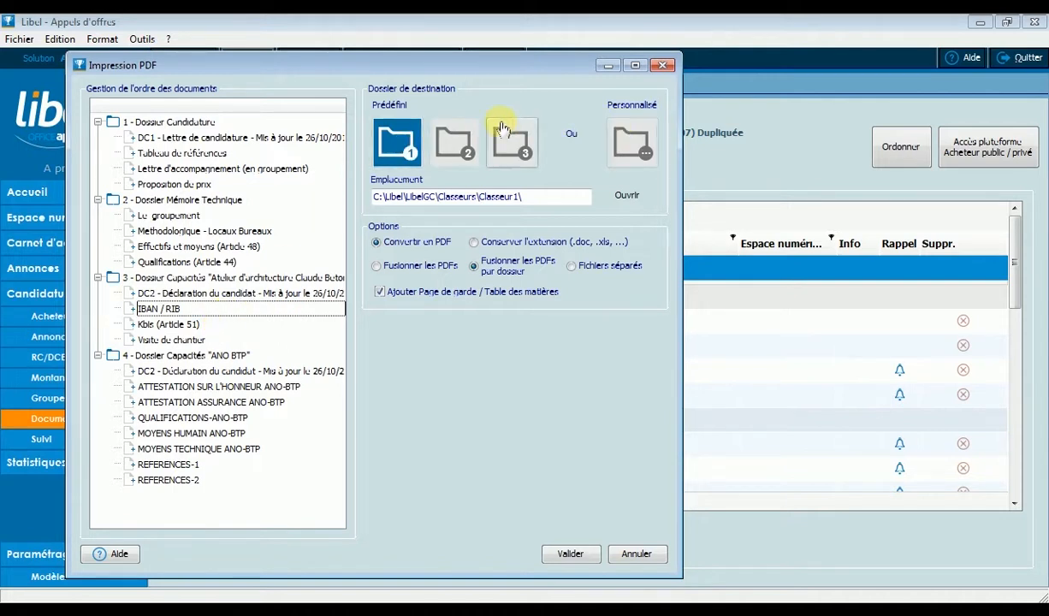
Try a custom destination folder and predefined folders 2 and 3 for the PDF export, and return to predefined folder 1.
left_click(626, 151)
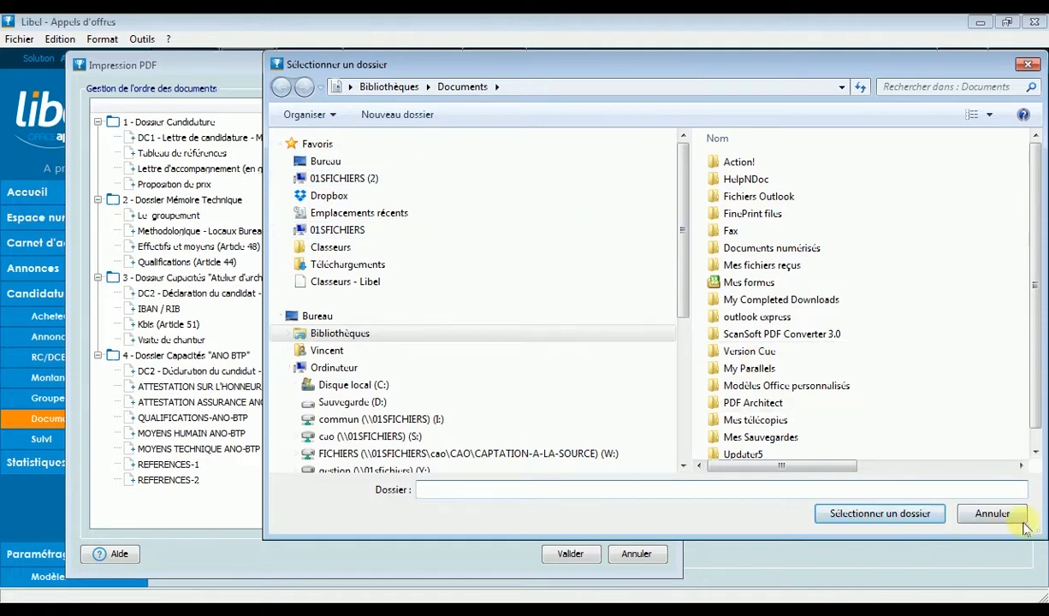
left_click(998, 513)
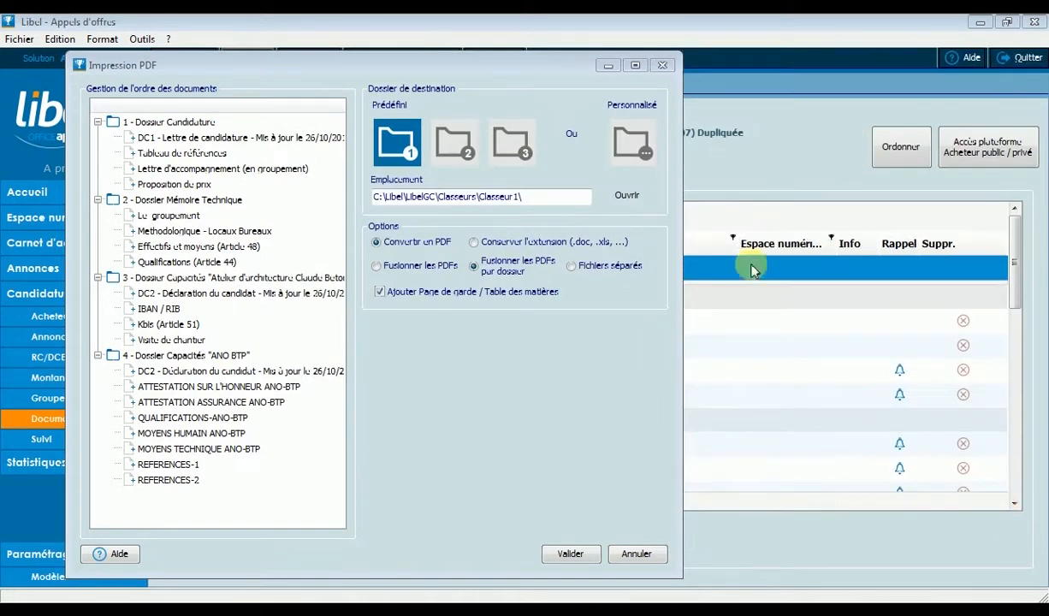
left_click(454, 138)
left_click(509, 142)
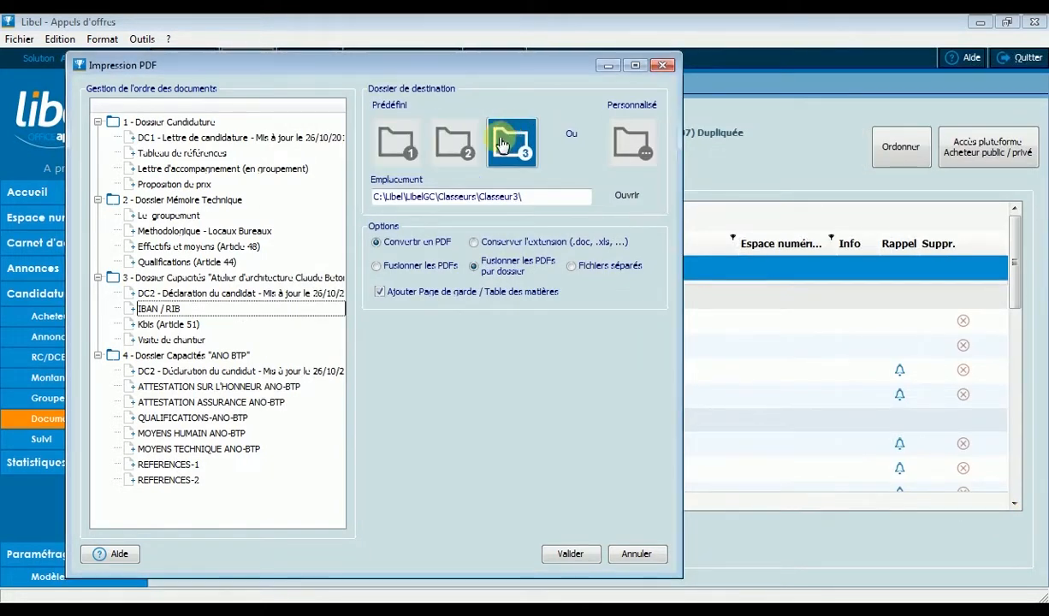
left_click(397, 141)
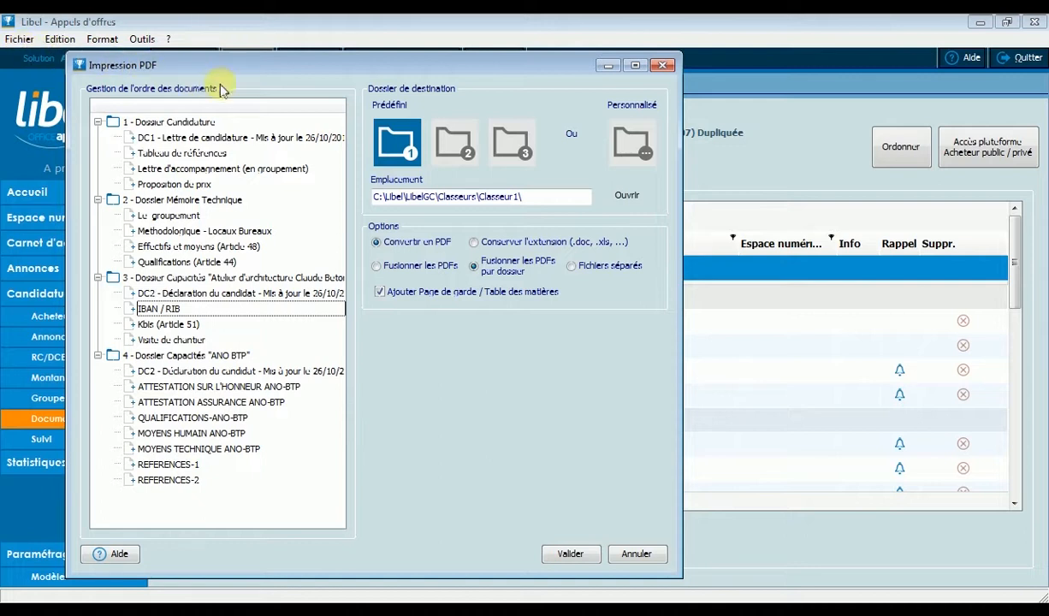
Generate the PDFs merged per dossier, keeping the cover page and table of contents option enabled.
left_click(396, 271)
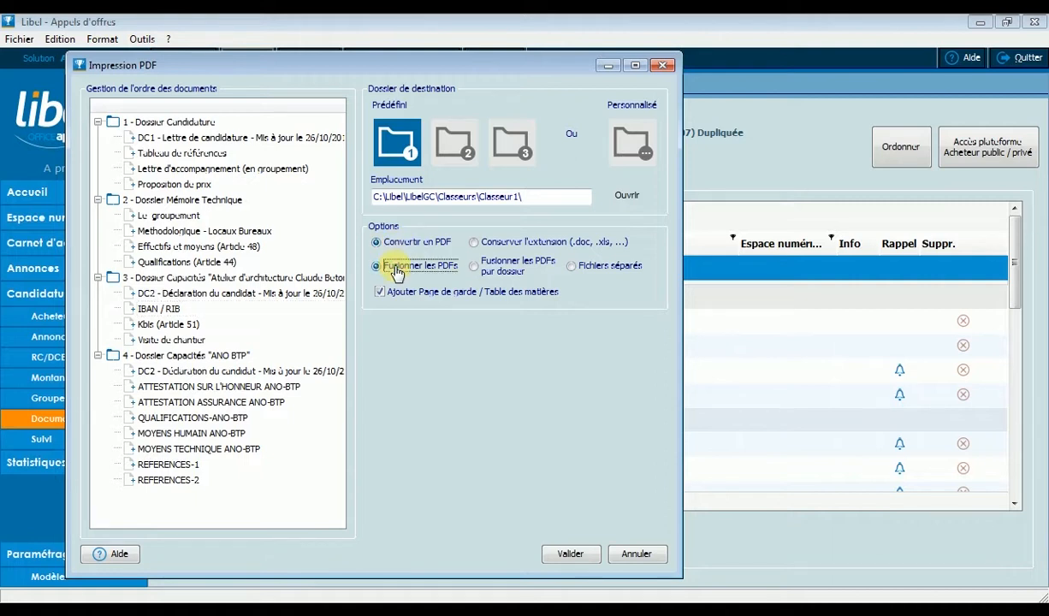
left_click(475, 267)
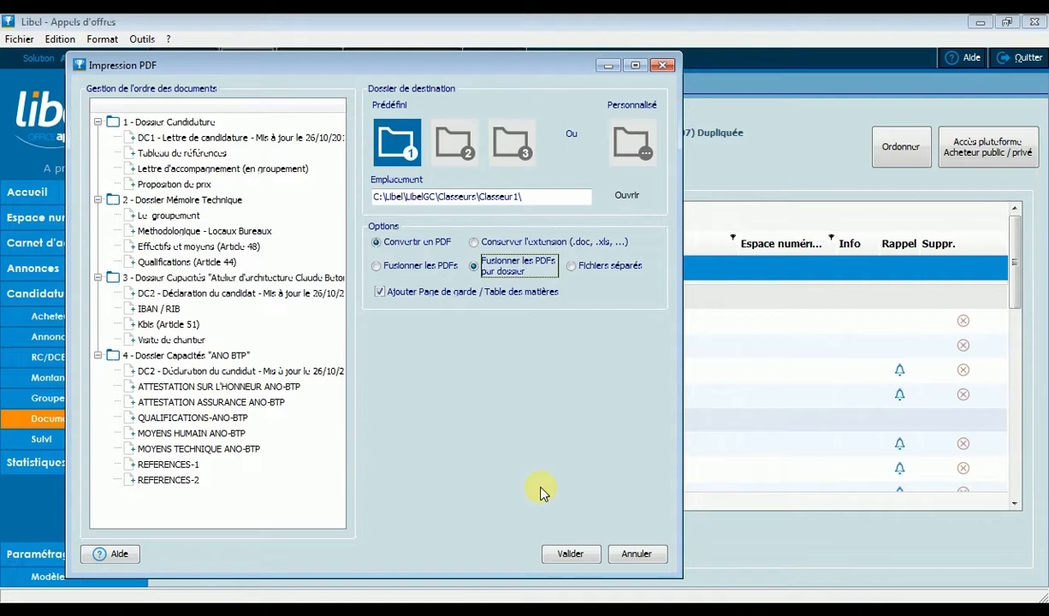
left_click(571, 554)
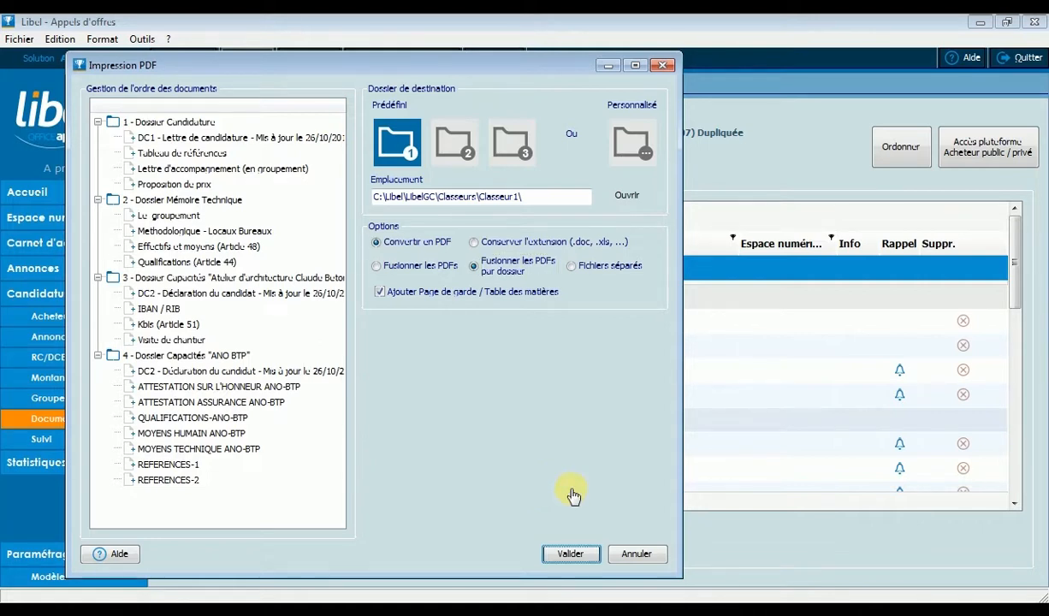
left_click(380, 294)
left_click(380, 295)
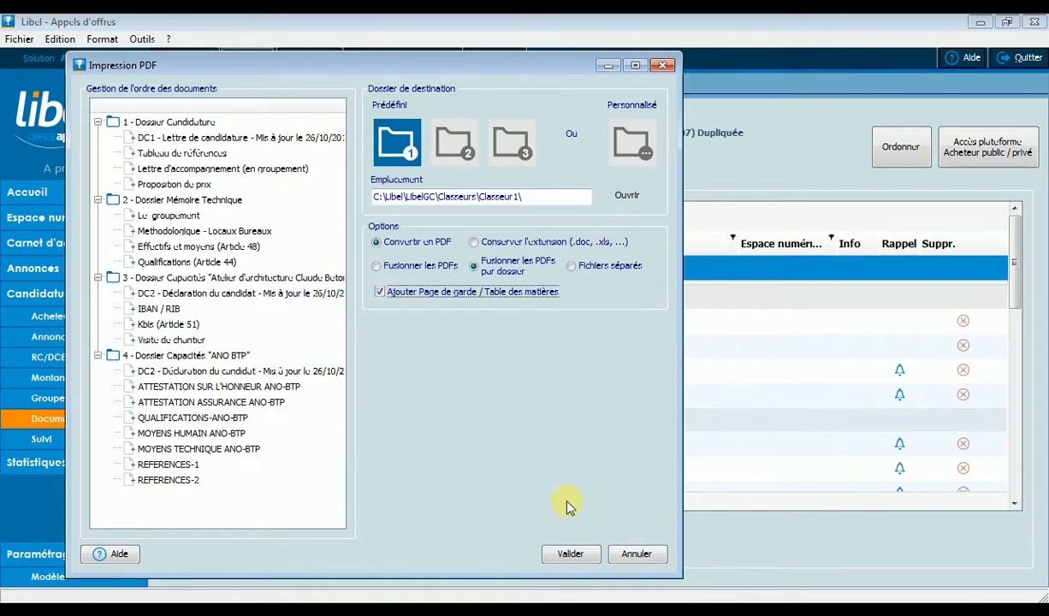
left_click(568, 555)
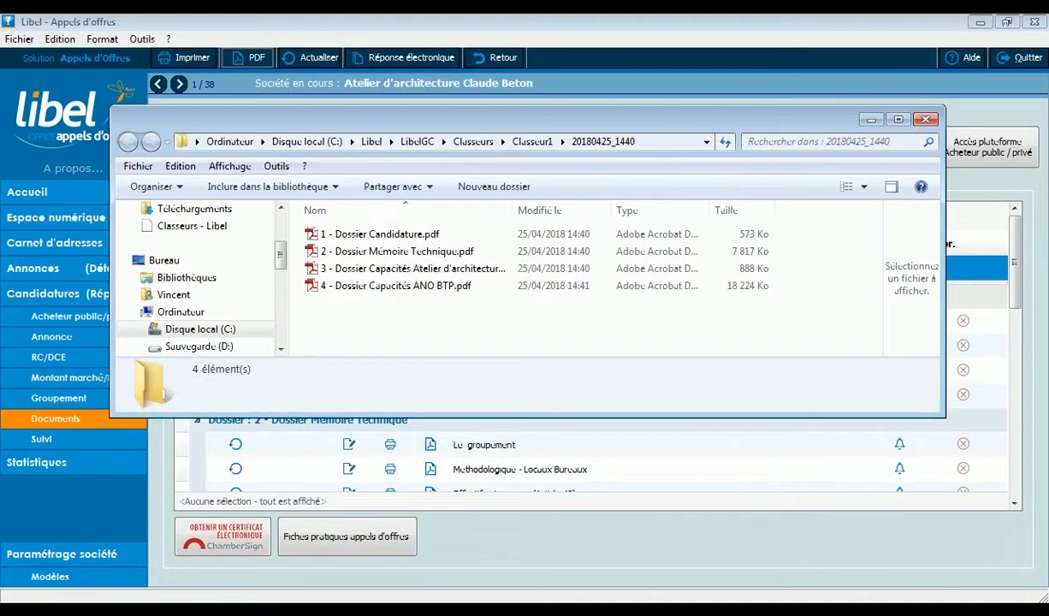
Open the generated 2 - Dossier Mémoire Technique.pdf, review its table of contents and the cover page's market subject, and close it.
double_click(391, 256)
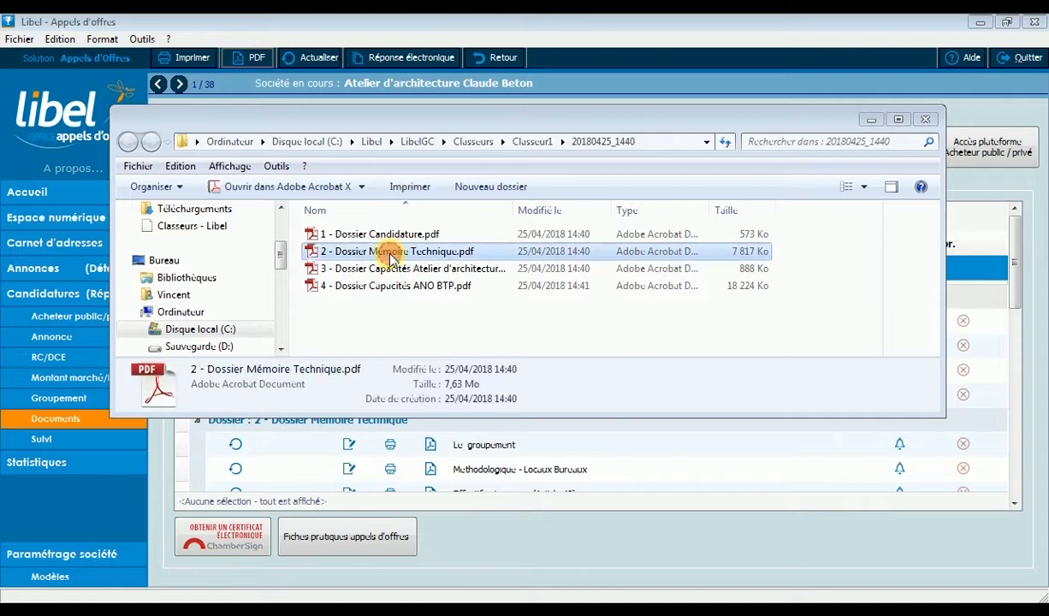
left_click_drag(857, 159, 854, 234)
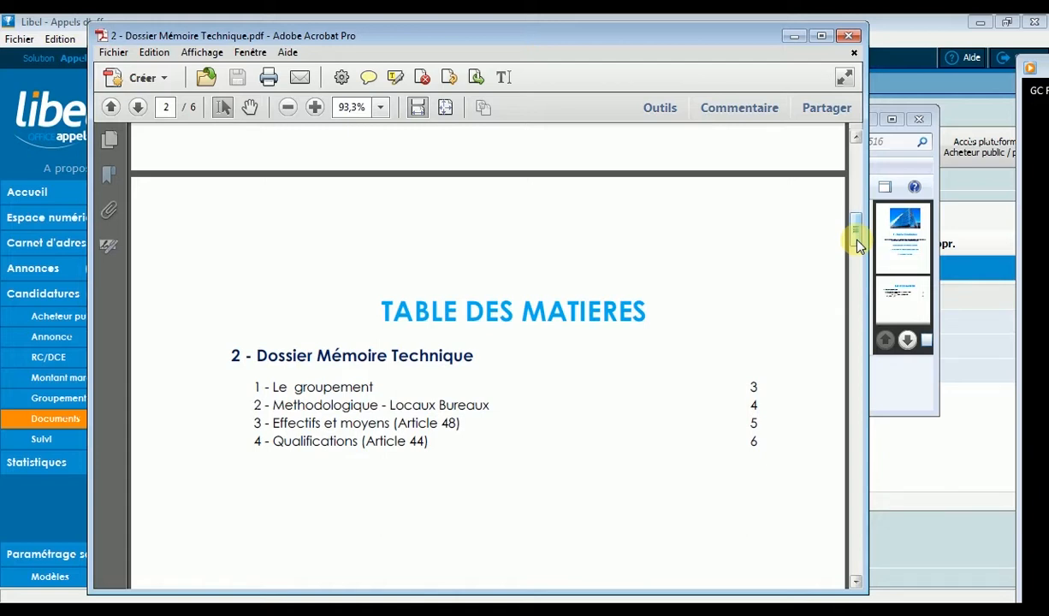
left_click_drag(857, 244, 858, 201)
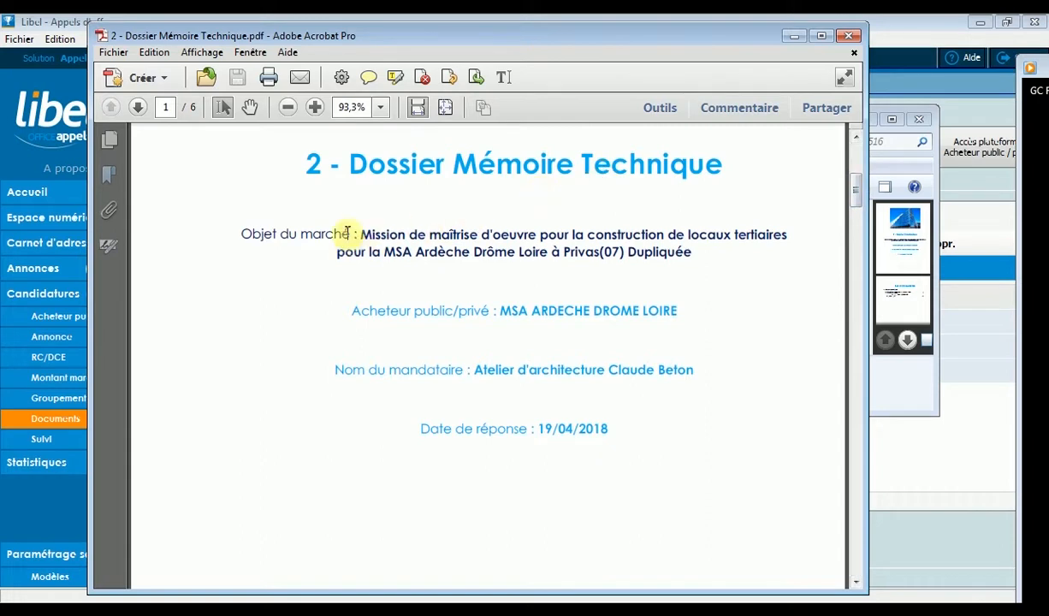
left_click_drag(361, 229, 660, 257)
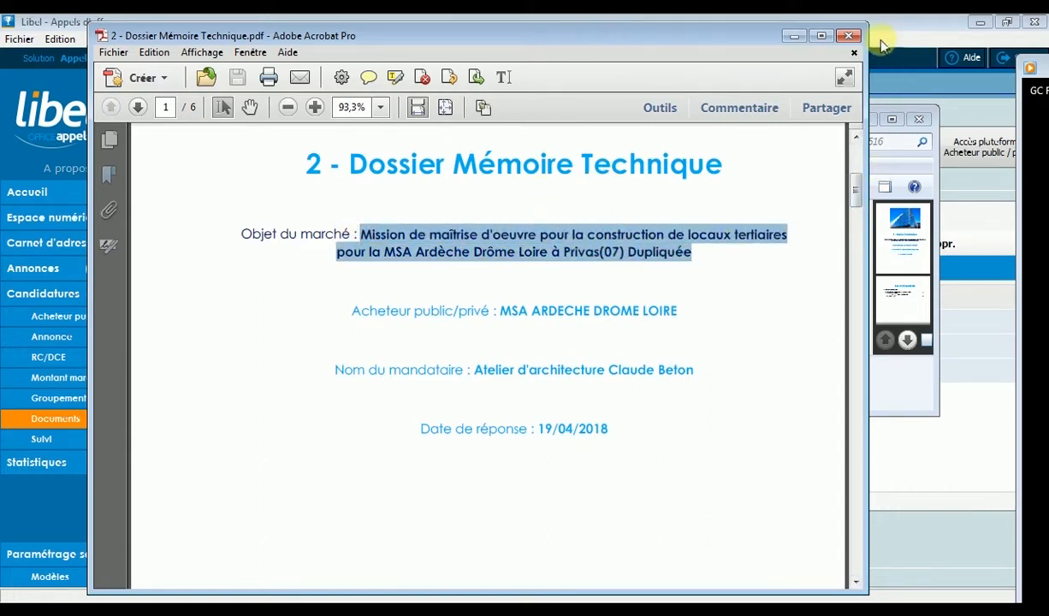
left_click(849, 38)
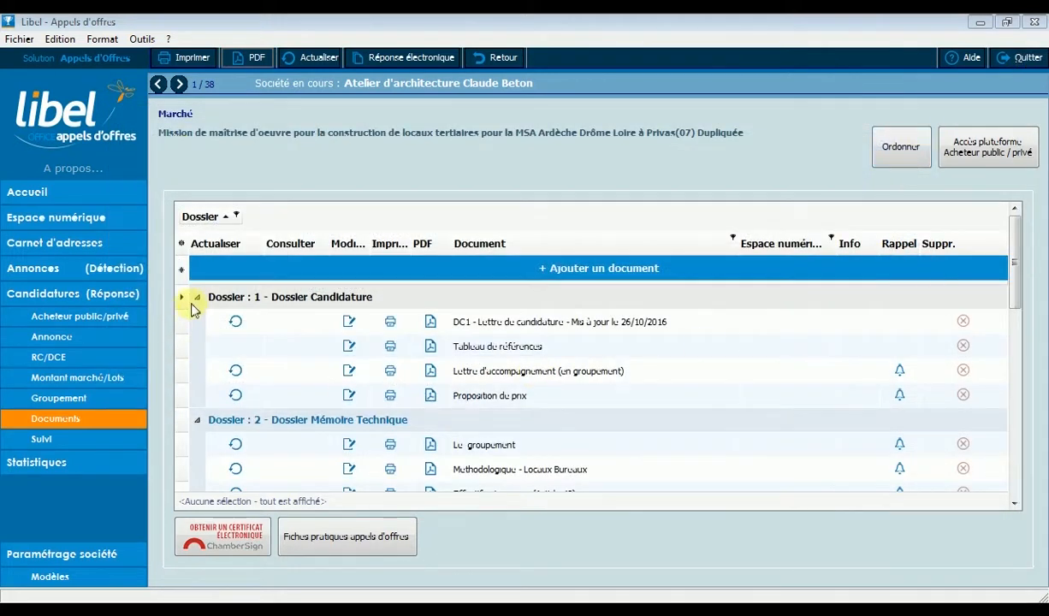
Collapse all four dossiers in the document list, from Dossier Candidature to Dossier Capacités "ANO BTP".
left_click(197, 300)
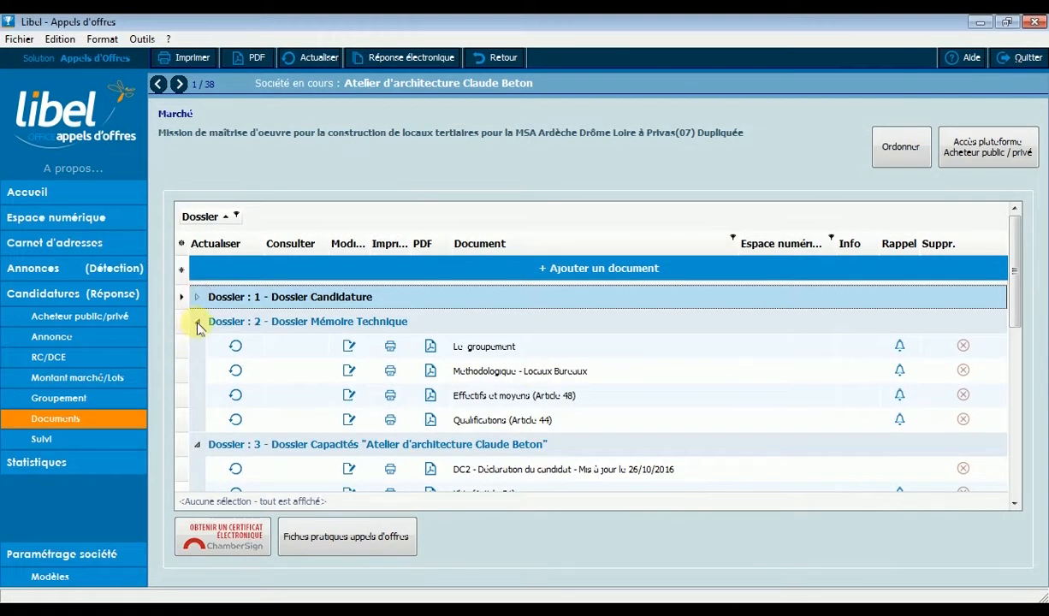
left_click(197, 322)
left_click(198, 347)
left_click(198, 372)
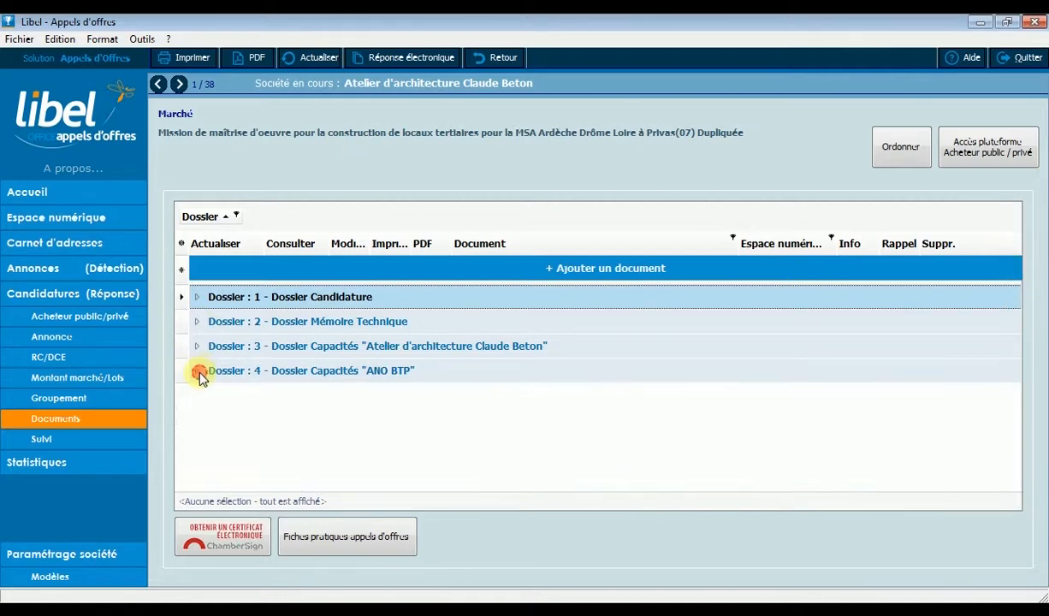